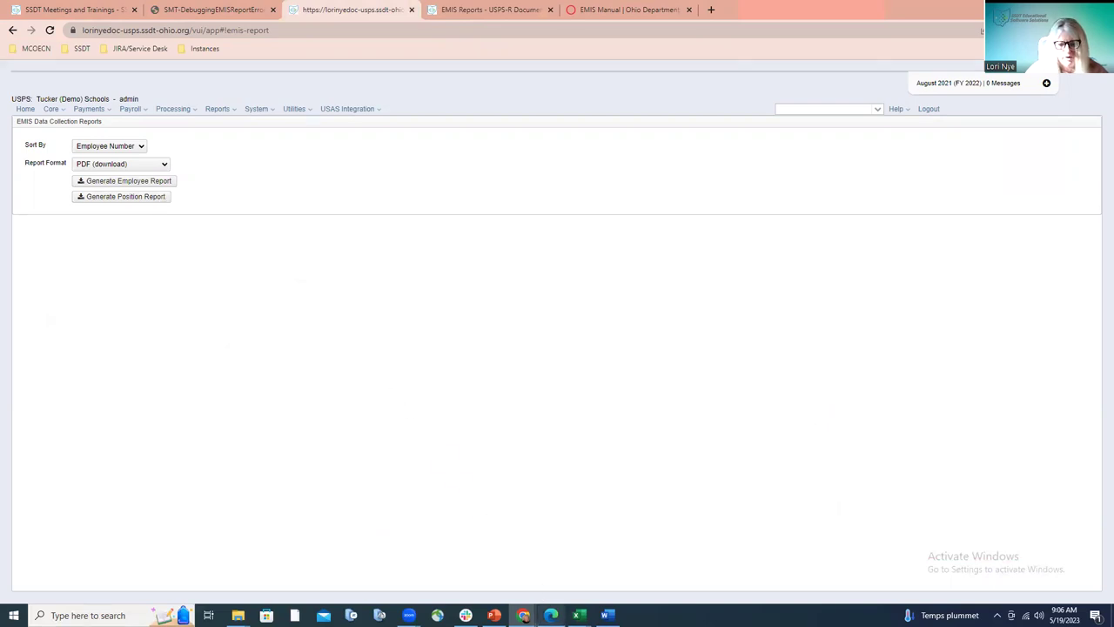
Switch to the EMIS Employee Report PDF in Edge and review its report summary and the error messages on the preceding pages
left_click(551, 616)
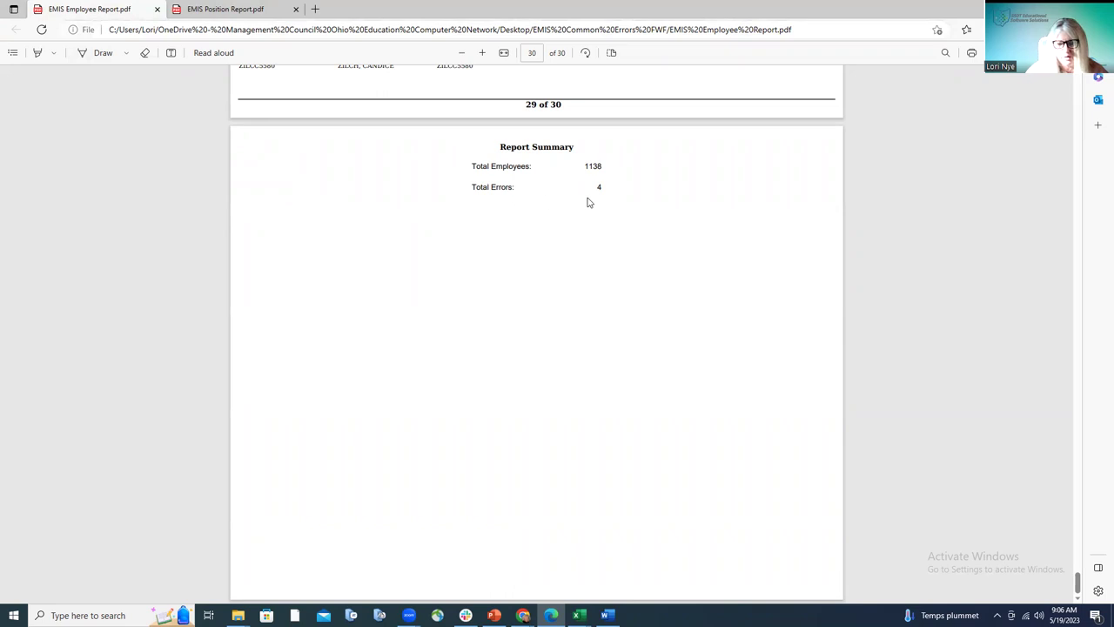
scroll(622, 208, "up", 10)
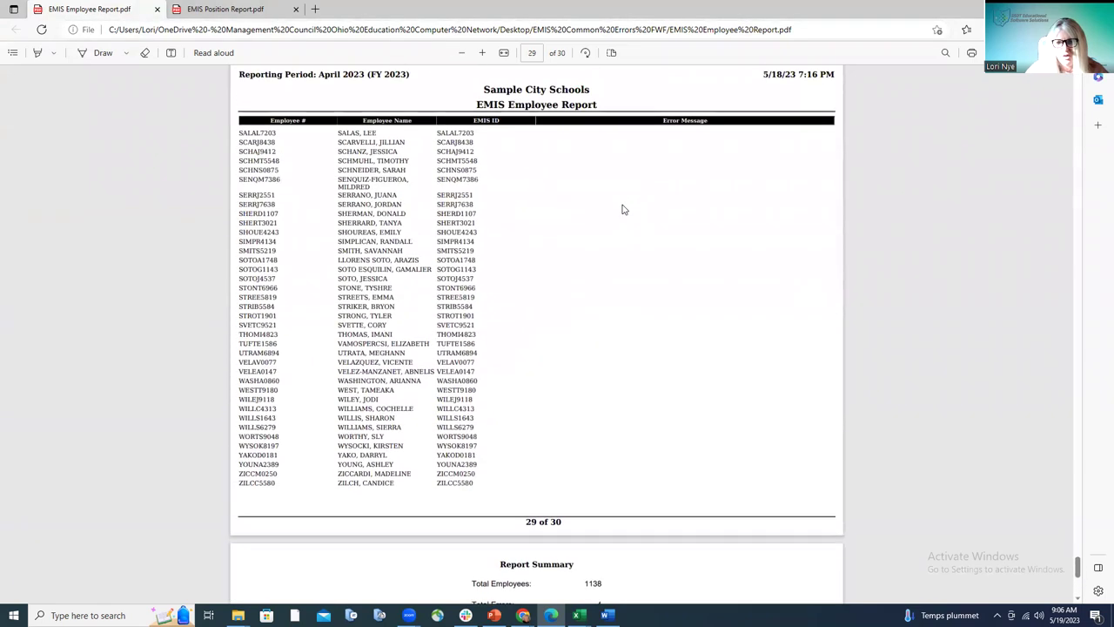
scroll(622, 209, "up", 3)
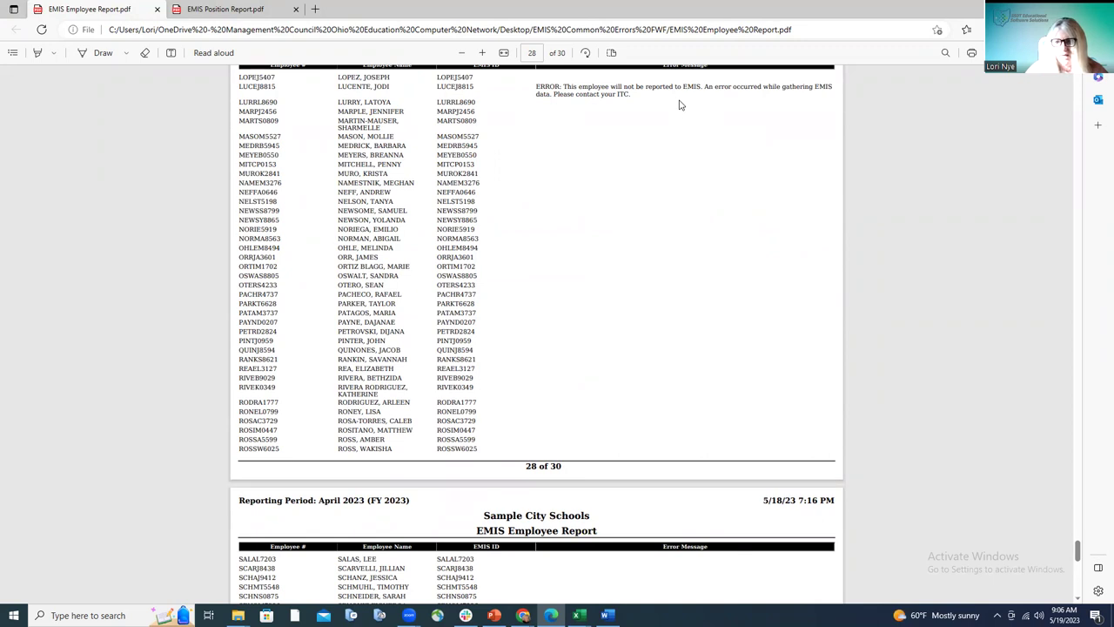
scroll(708, 216, "down", 4)
scroll(708, 217, "down", 5)
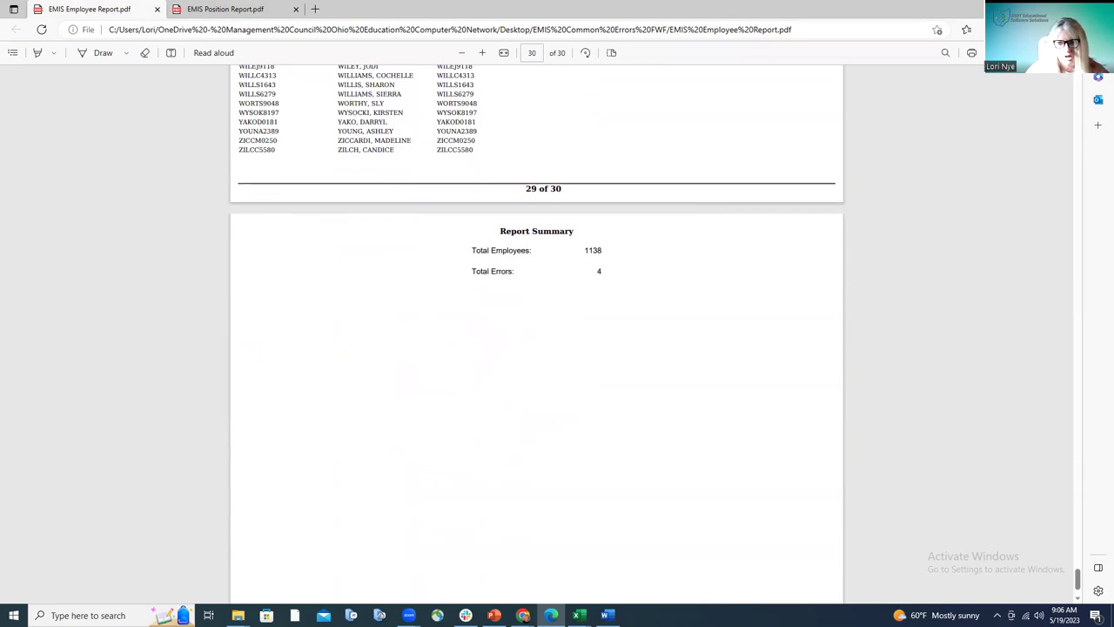
Return to Chrome and open the Debugging EMIS Report Errors document from the SSDT Meetings and Trainings page
key("alt+Tab")
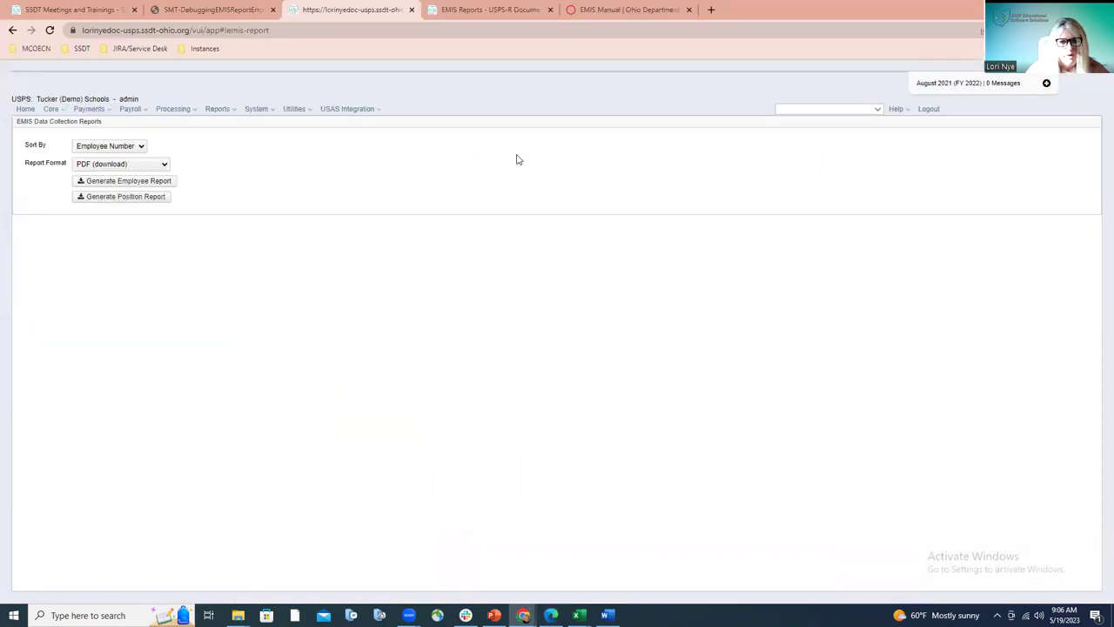
left_click(53, 10)
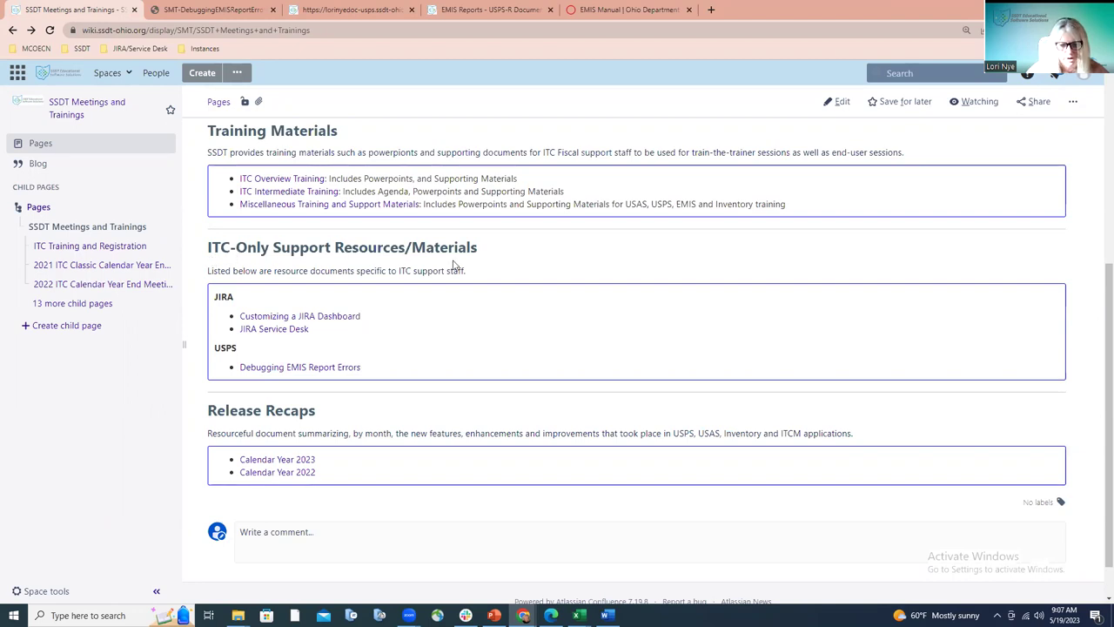
left_click(333, 368)
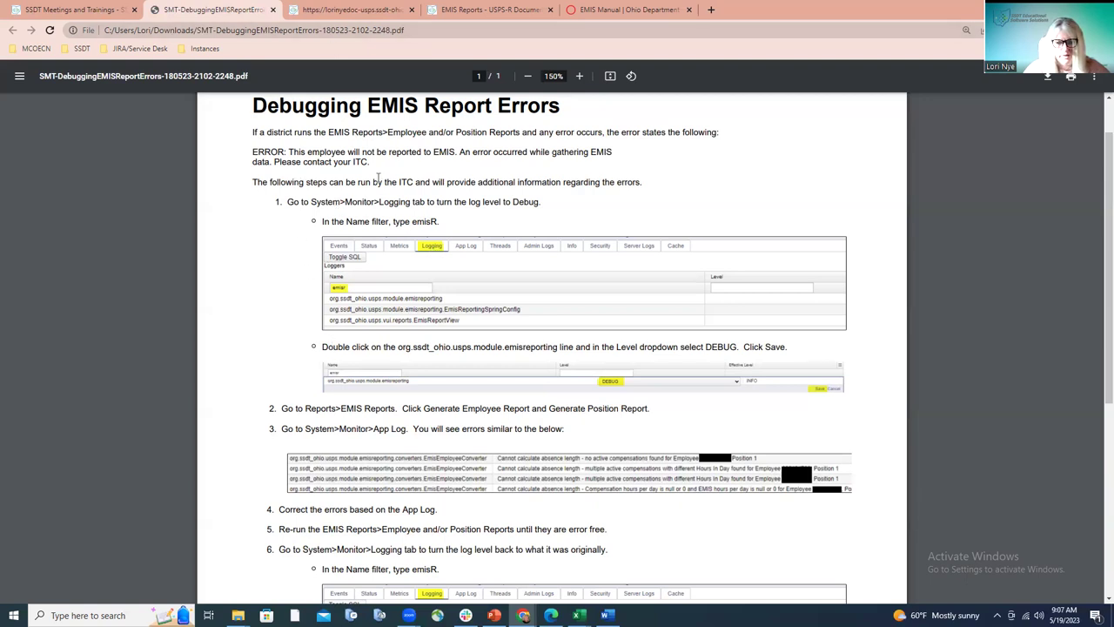
Open the logger list in the USPS system monitor and filter it by the name emisr
left_click(379, 12)
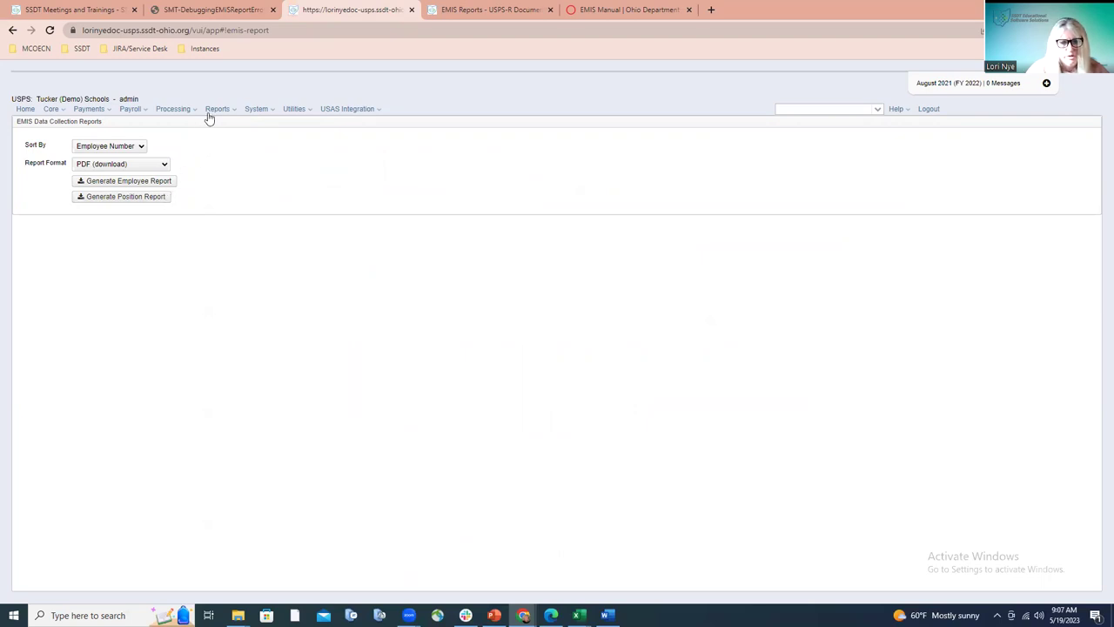
left_click(251, 112)
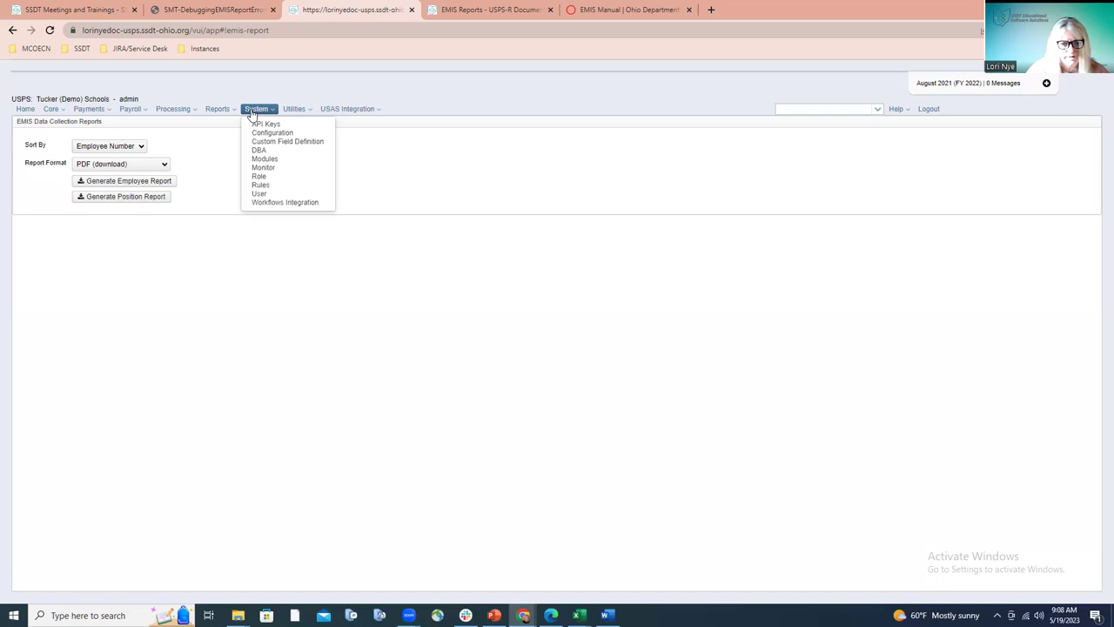
left_click(265, 167)
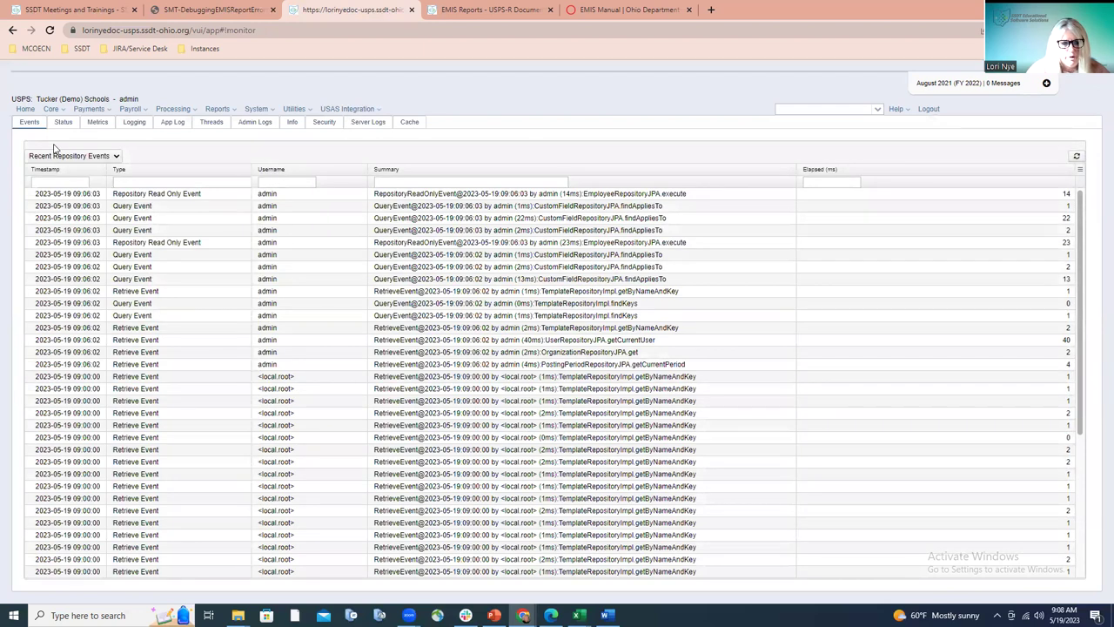
left_click(133, 123)
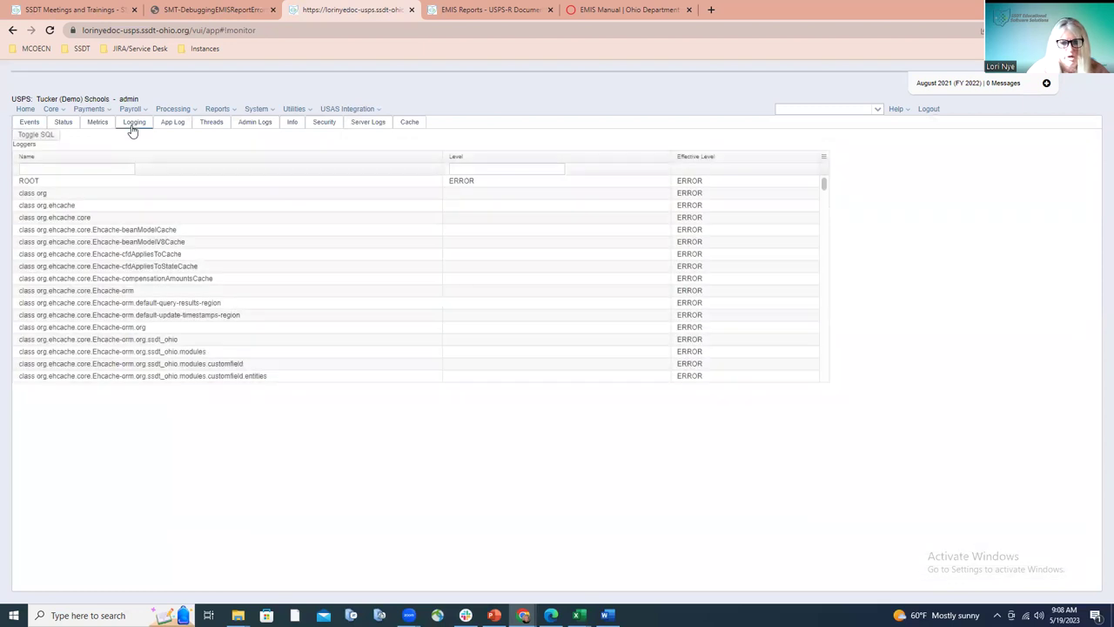
left_click(111, 169)
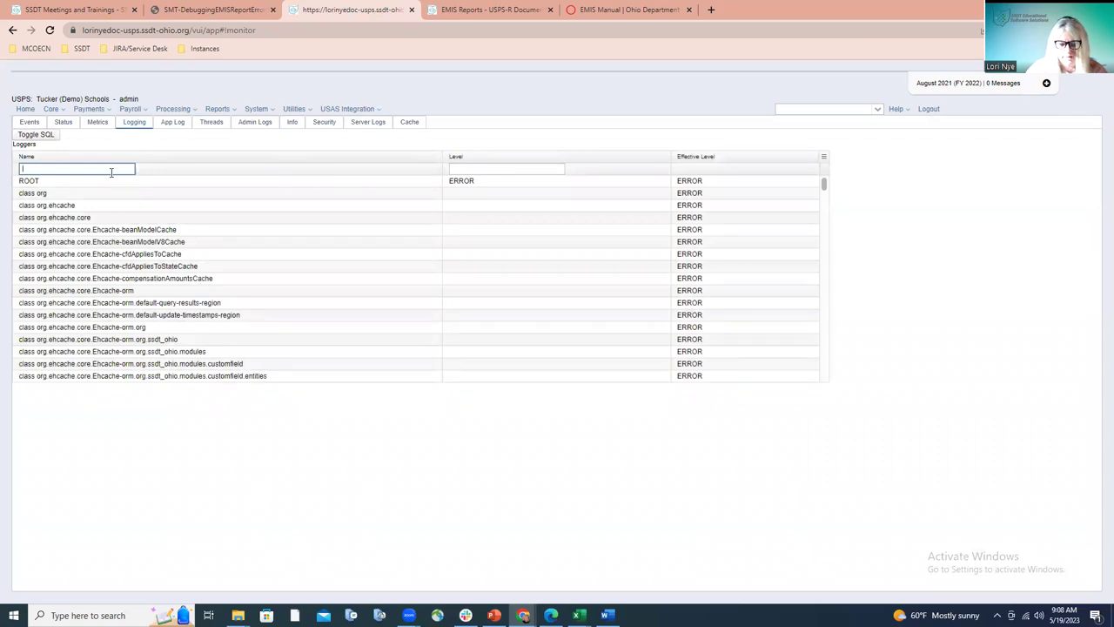
type("emisr")
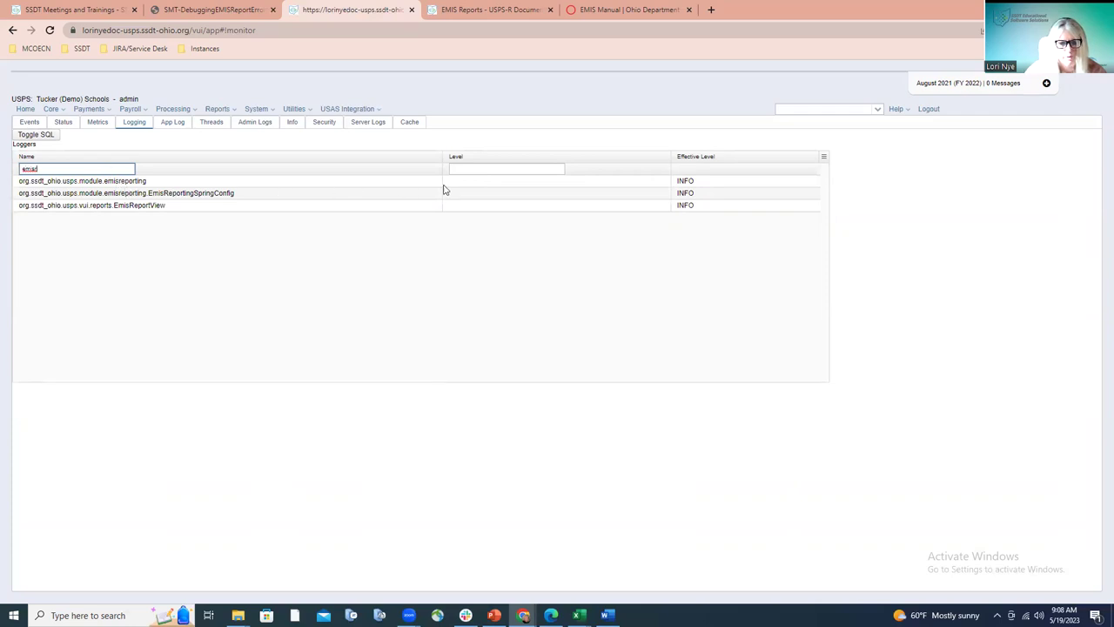
Set the level of the org.ssdt_ohio.usps.module.emisreporting logger to DEBUG and save the change
left_click(497, 184)
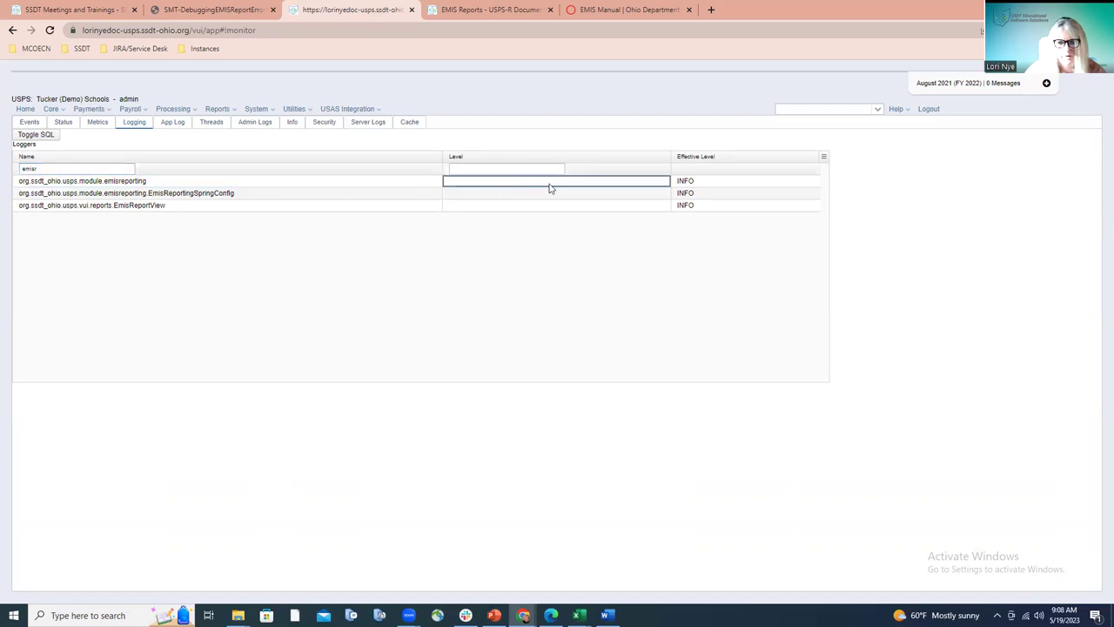
double_click(638, 185)
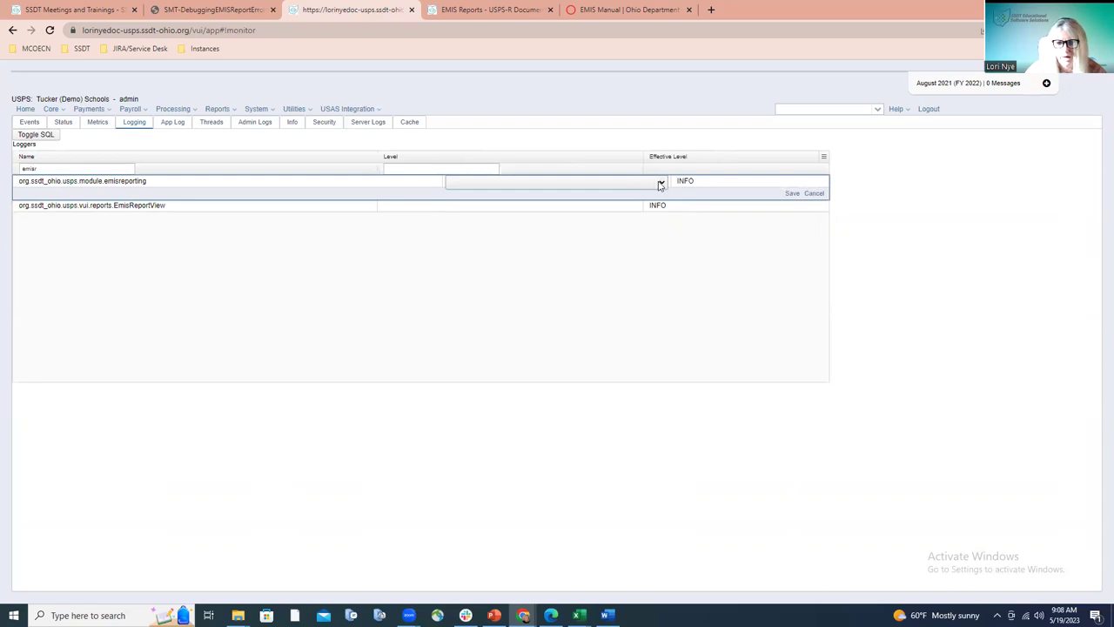
left_click(661, 184)
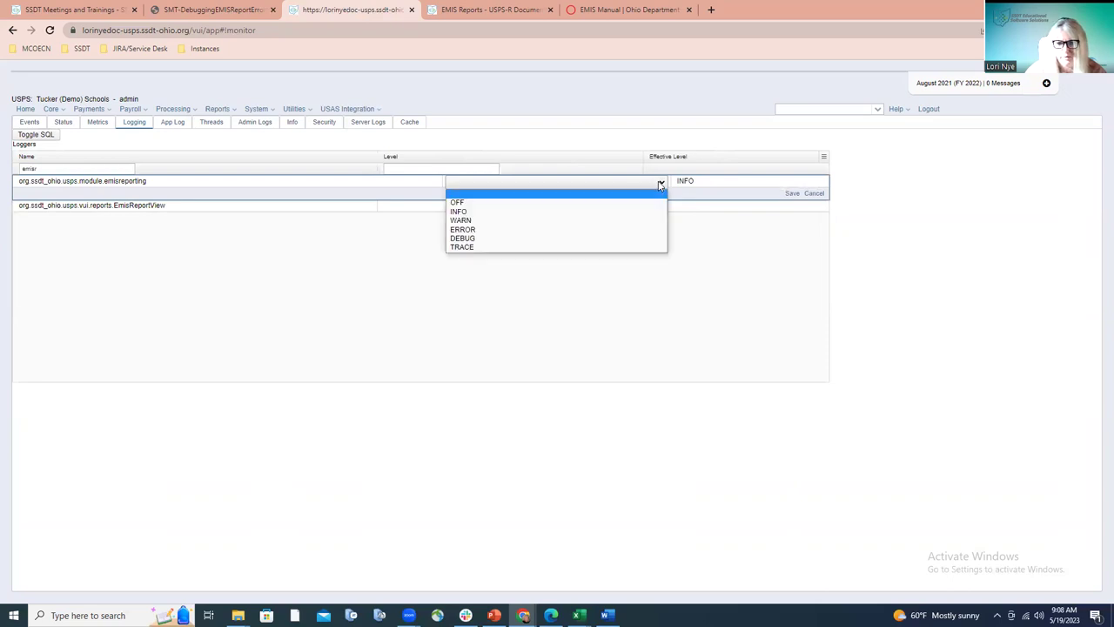
left_click(612, 238)
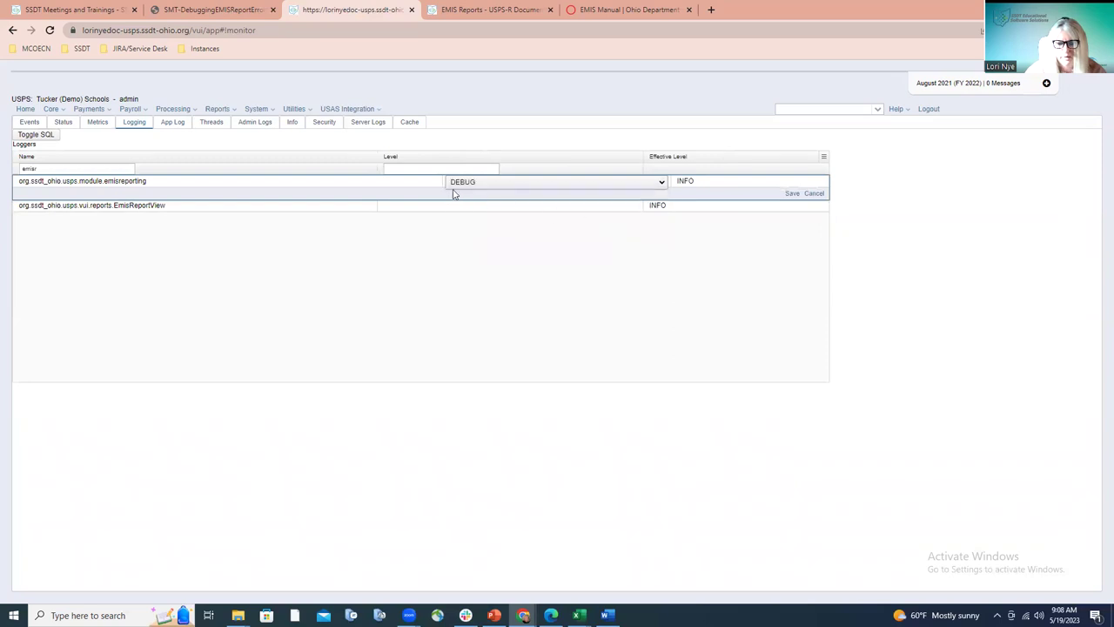
left_click(787, 195)
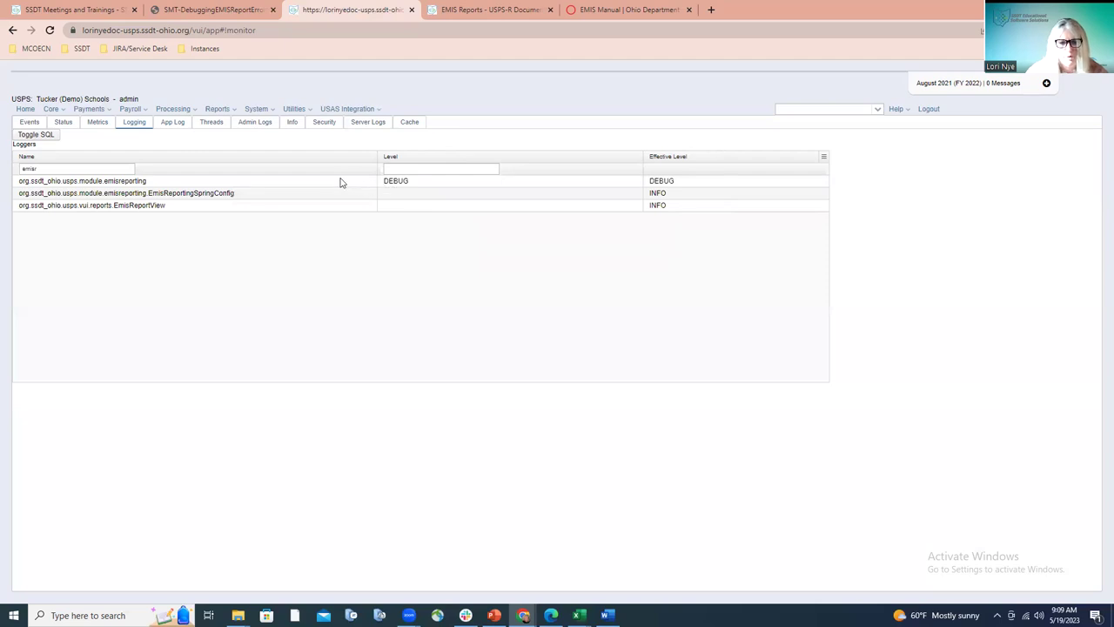
left_click(232, 111)
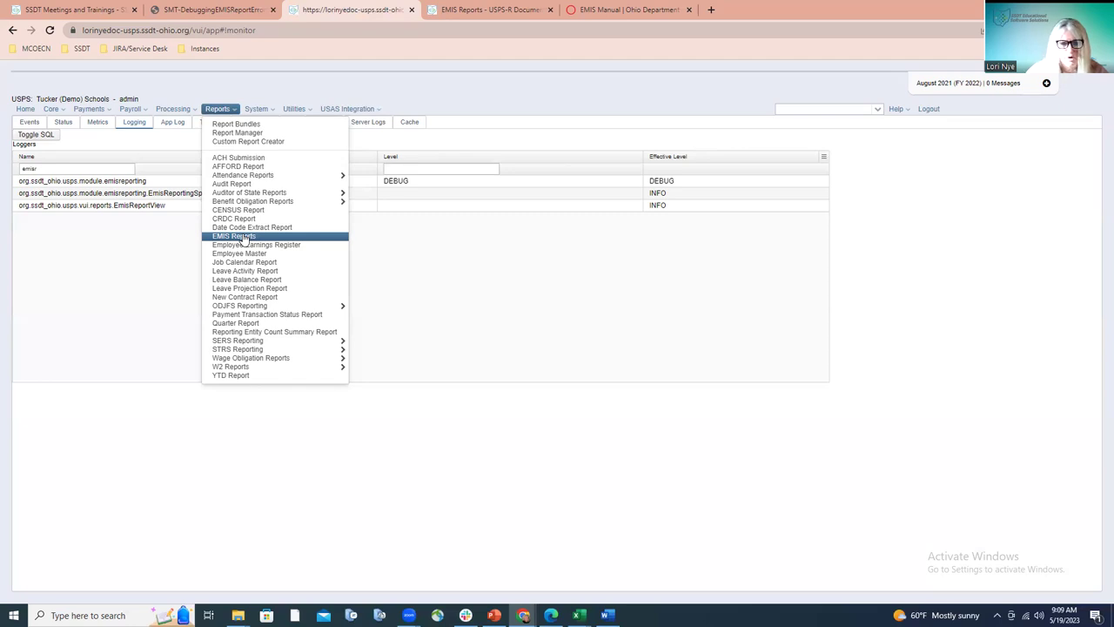
left_click(403, 281)
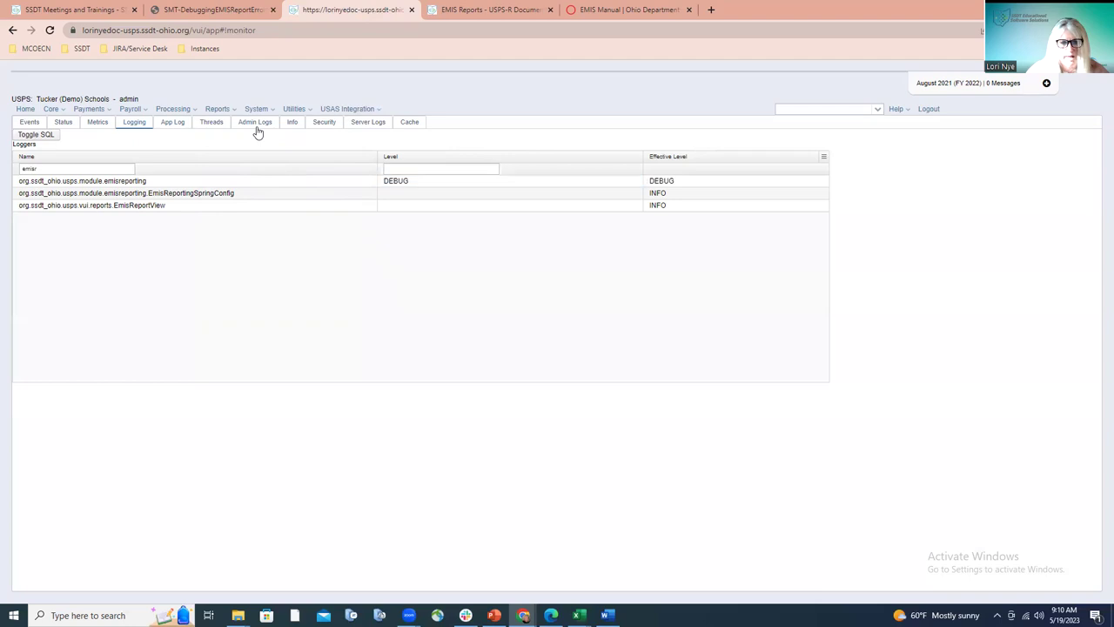
Open the App Log in the system monitor
left_click(256, 127)
left_click(171, 127)
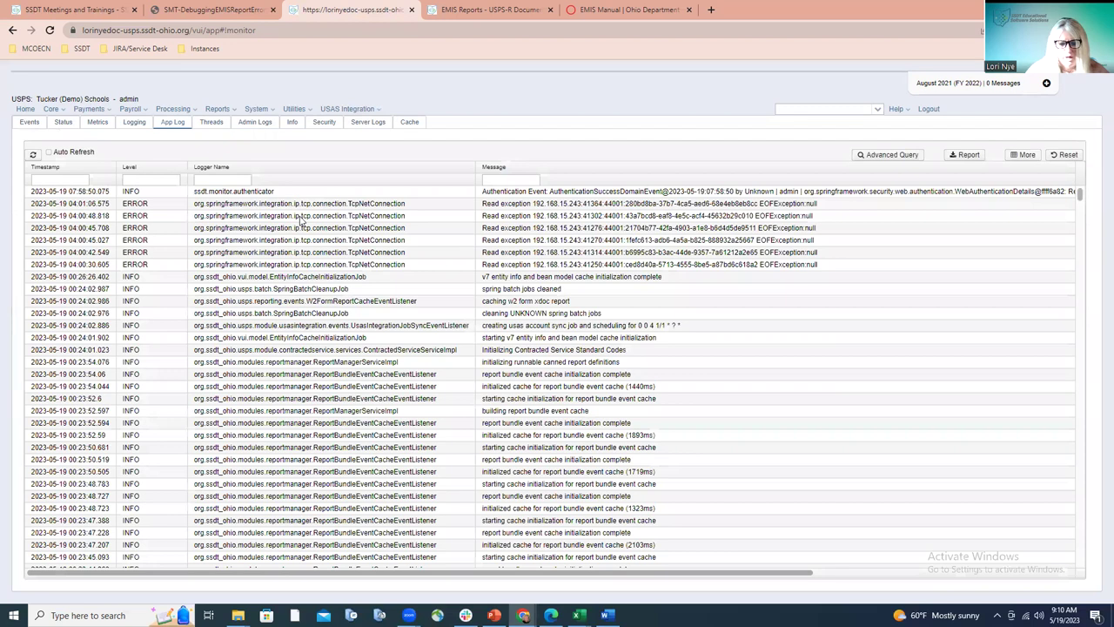
Switch to Document1 in Word and enlarge the App Log screenshot on the page
mouse_move(607, 616)
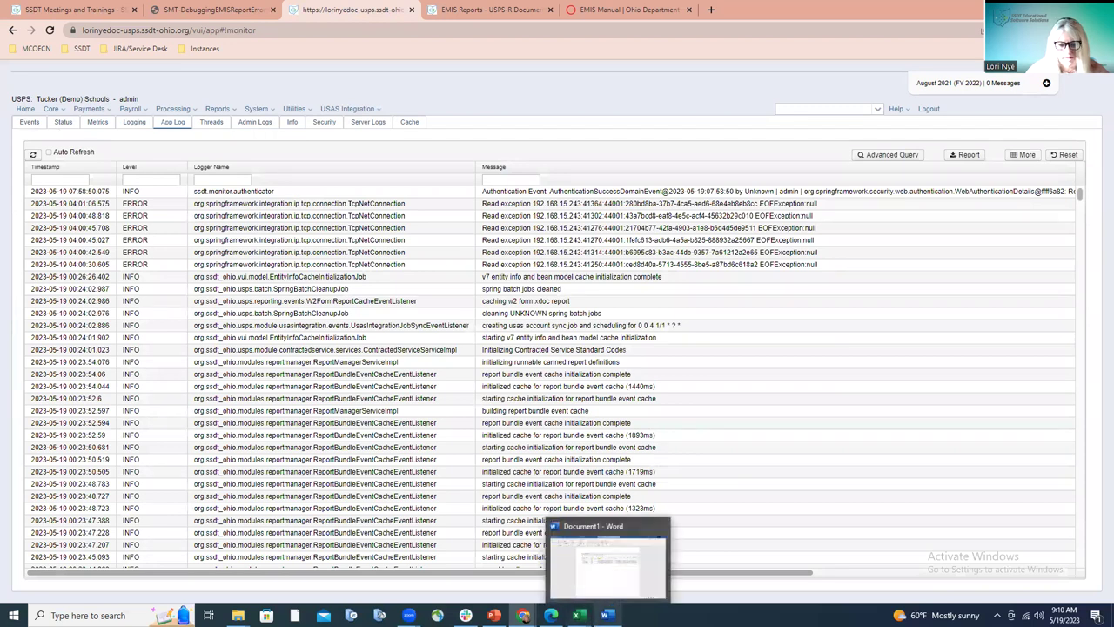
left_click(605, 570)
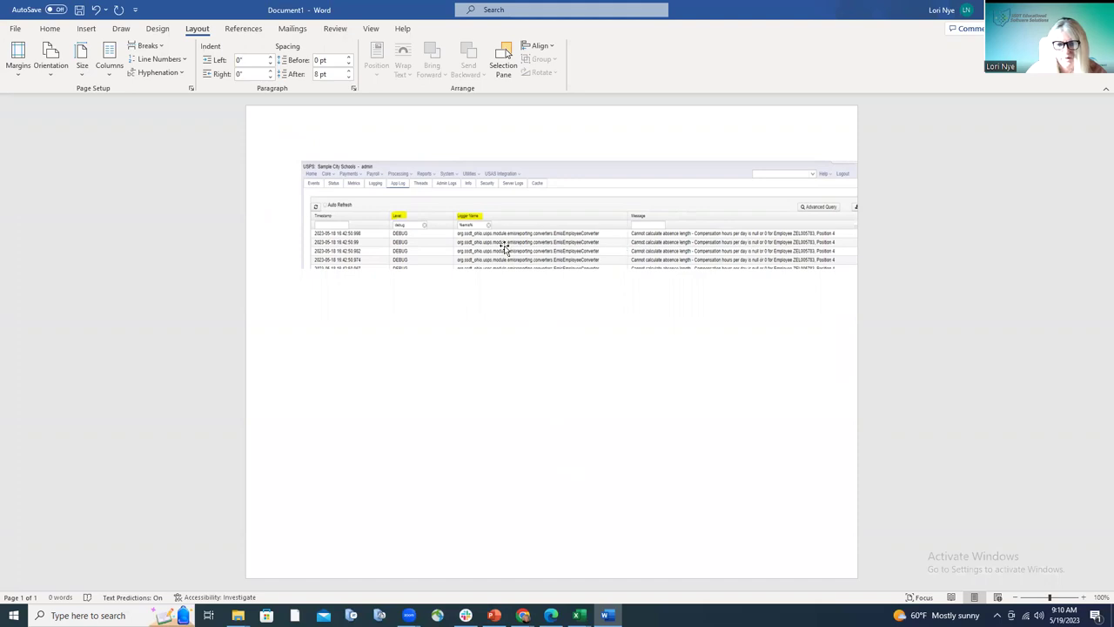
left_click(313, 186)
left_click_drag(300, 160, 250, 148)
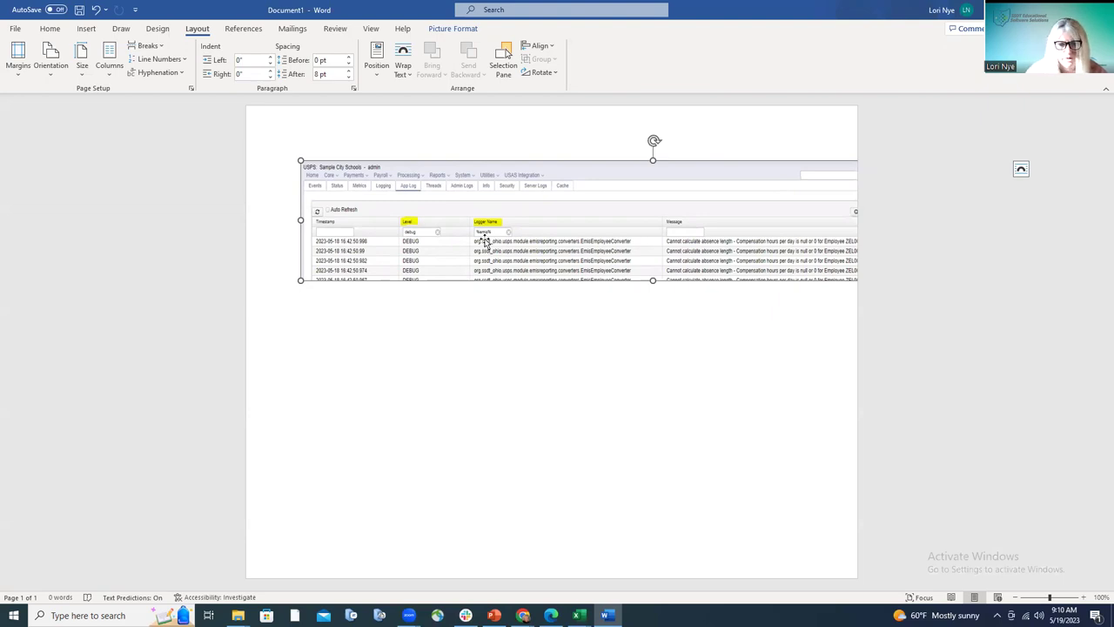
left_click_drag(300, 161, 269, 151)
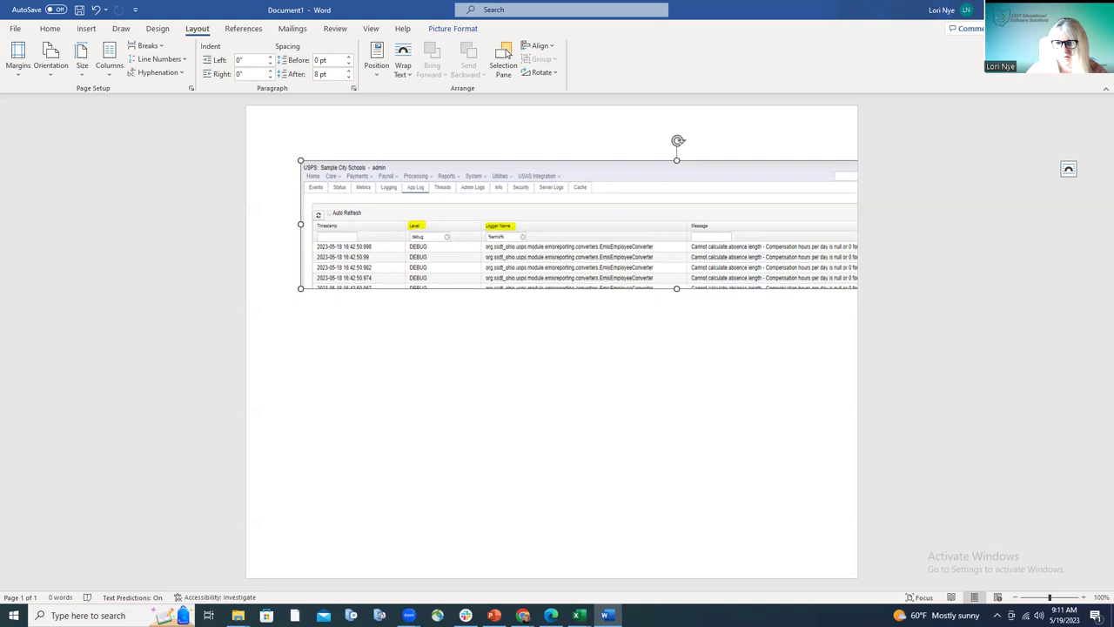
Return to the App Log in Chrome and filter it by level debug and logger name %emis%
key("alt+Tab")
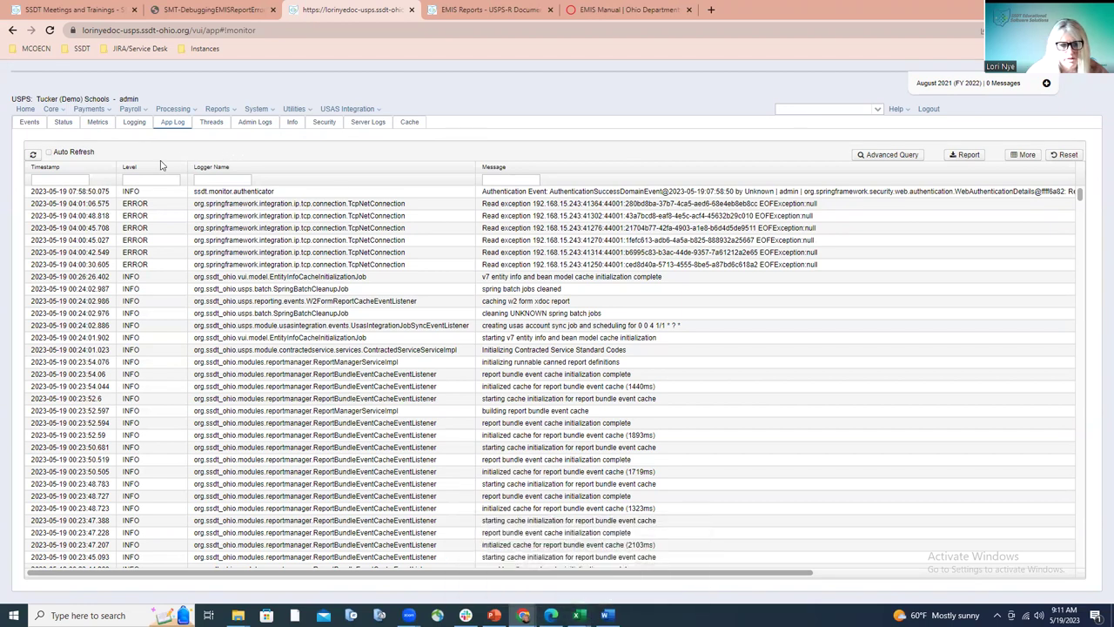
left_click(141, 180)
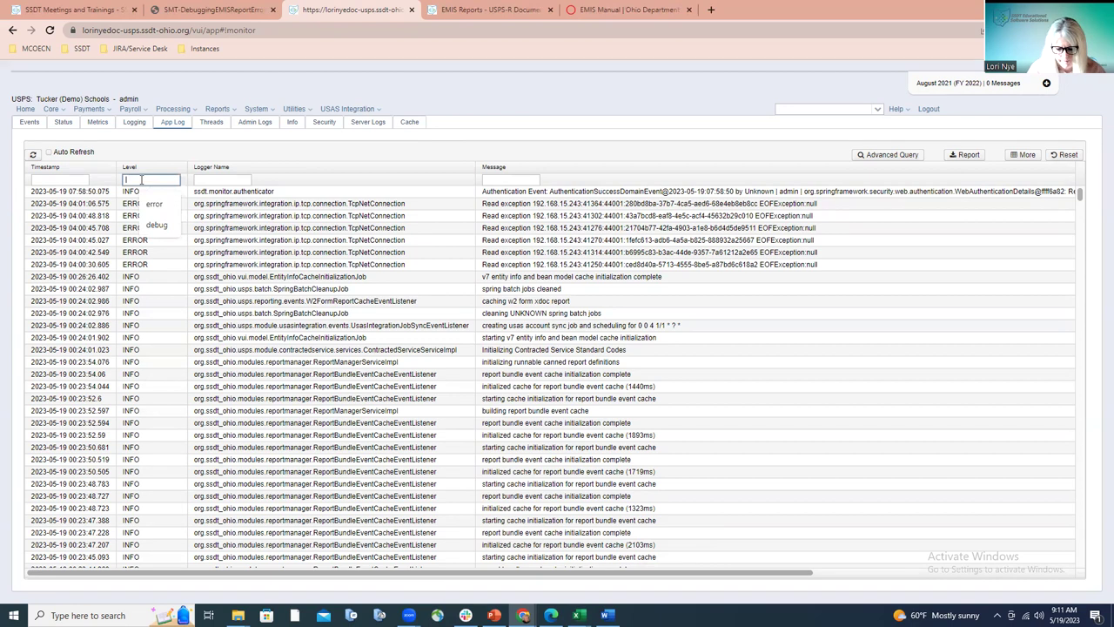
type("debug")
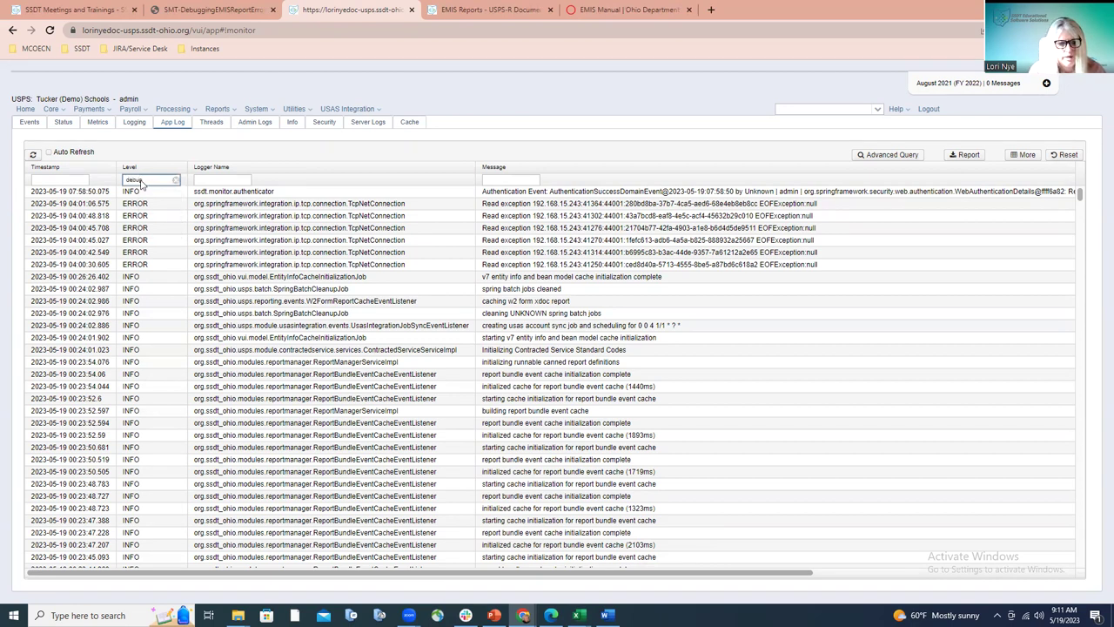
left_click(490, 180)
type("w")
type("emis")
type("%")
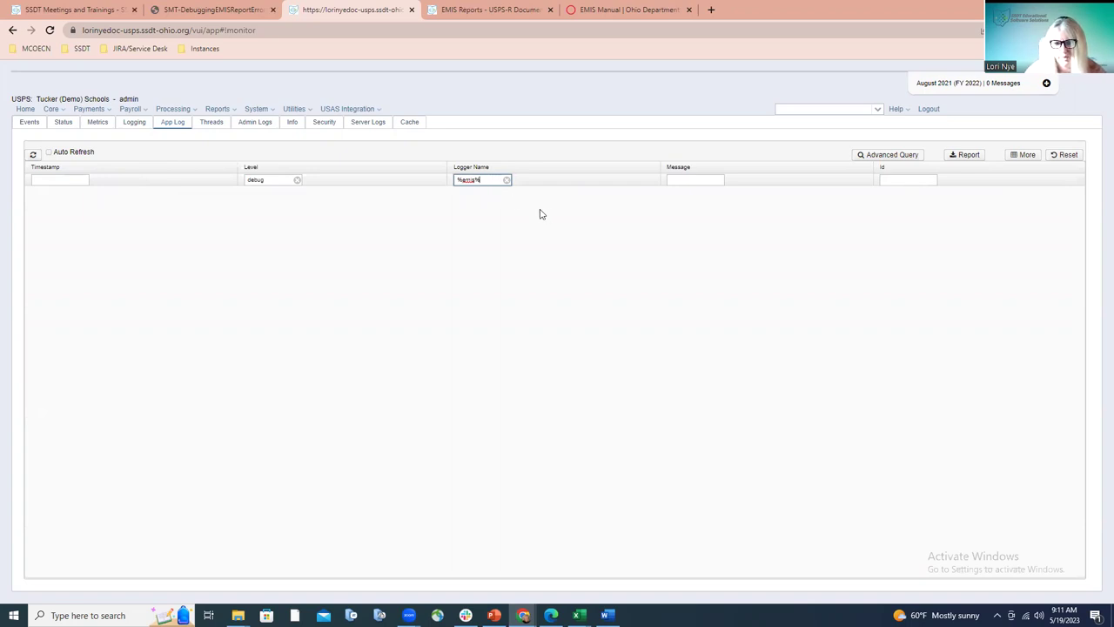
Start a report of the filtered App Log and set its format to Excel-Data
left_click(968, 155)
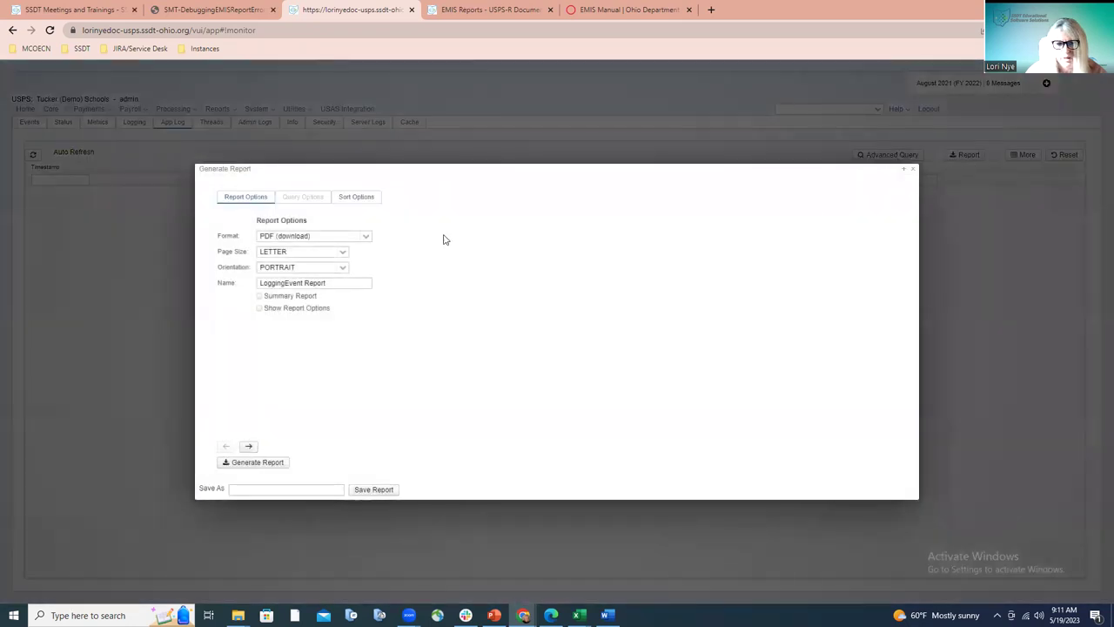
left_click(365, 238)
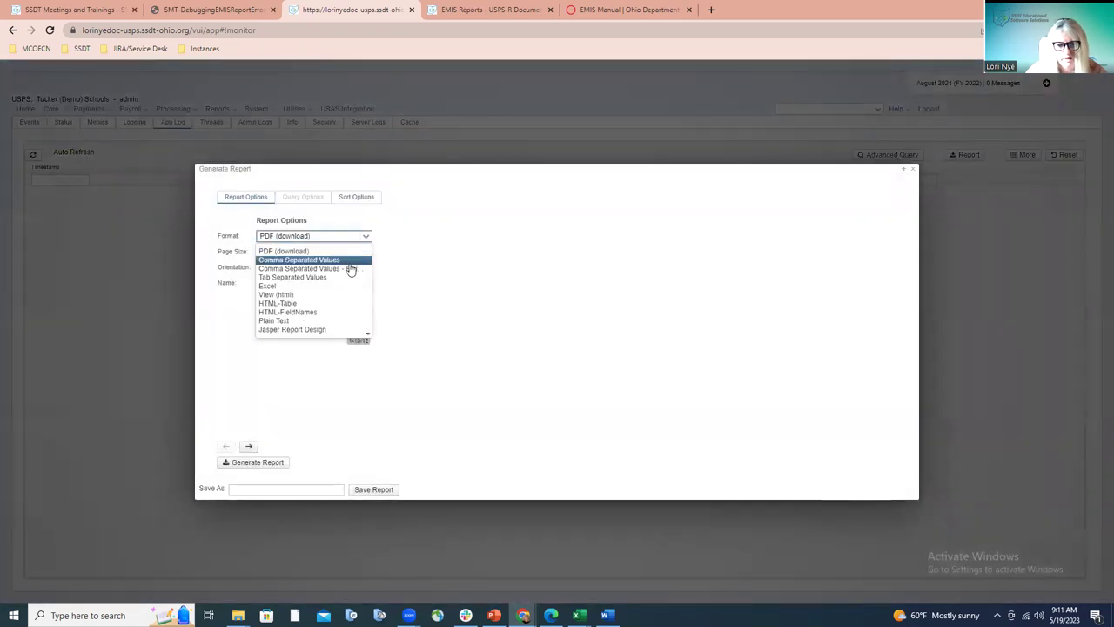
key("Down")
key("Down")
key("Down")
key("Down")
key("Down")
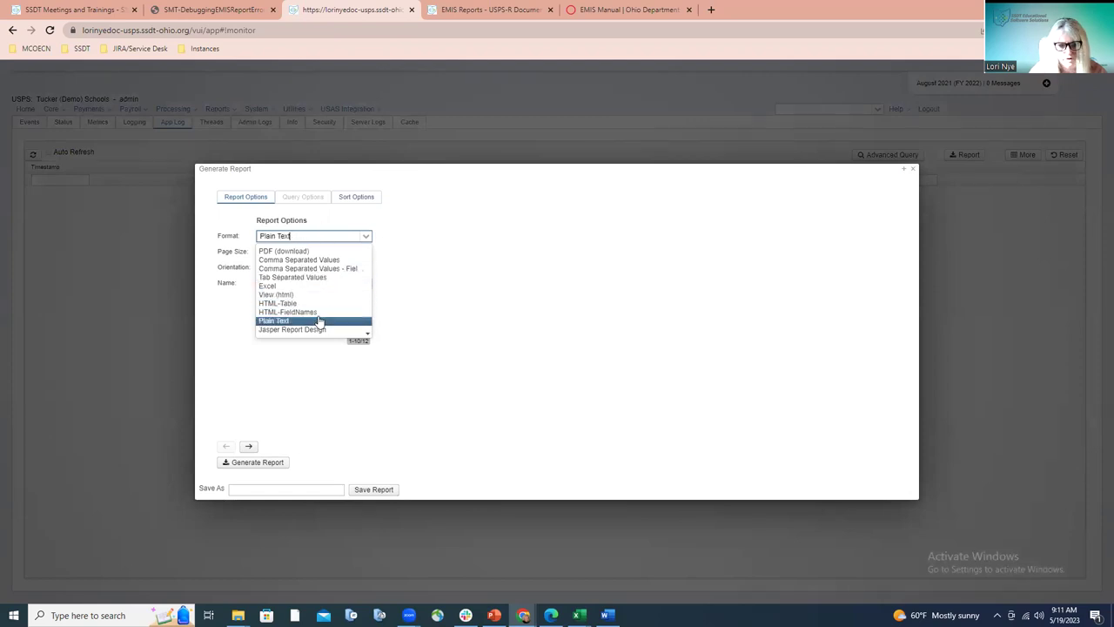
key("Down")
key("Down")
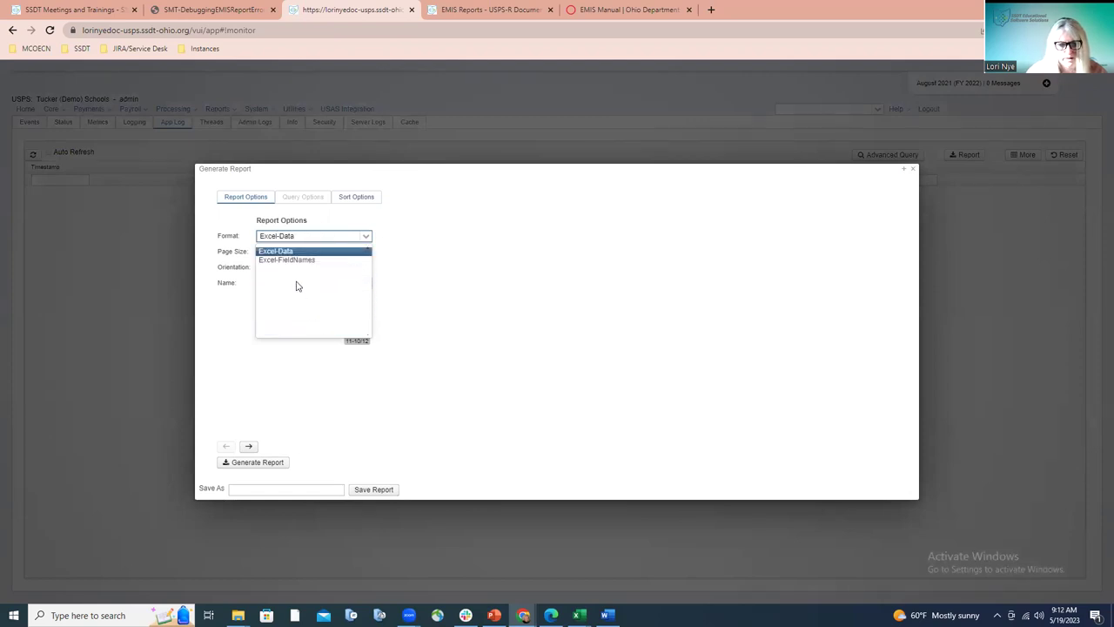
left_click(281, 253)
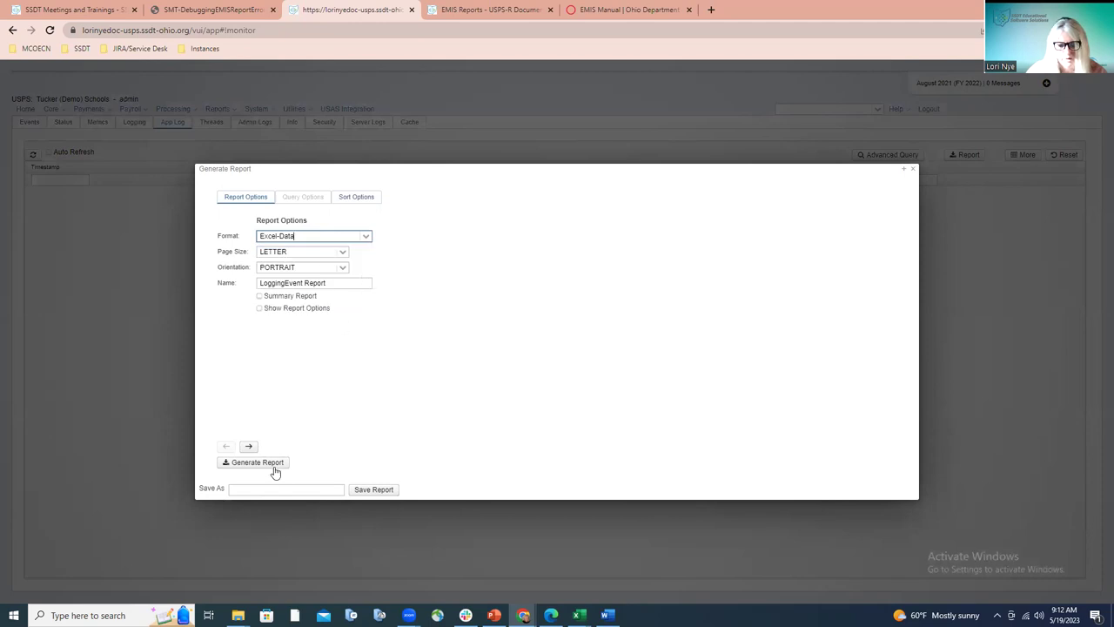
Close the report dialog without generating and switch to the LoggingEvent Report workbook in Excel to review its EMIS debug messages
mouse_move(579, 614)
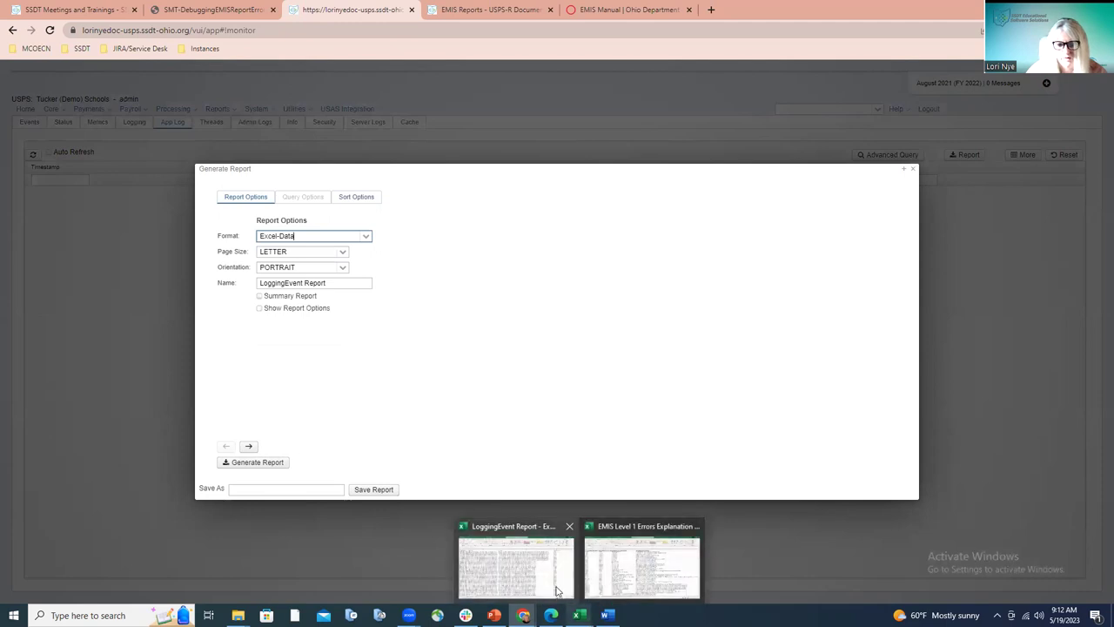
left_click(913, 170)
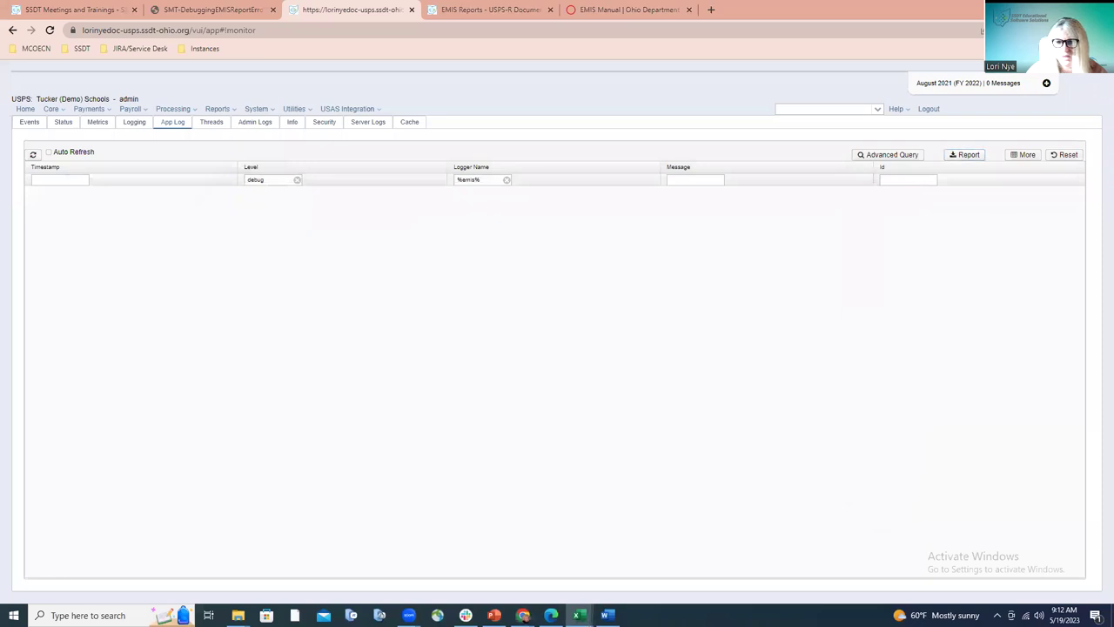
left_click(712, 43)
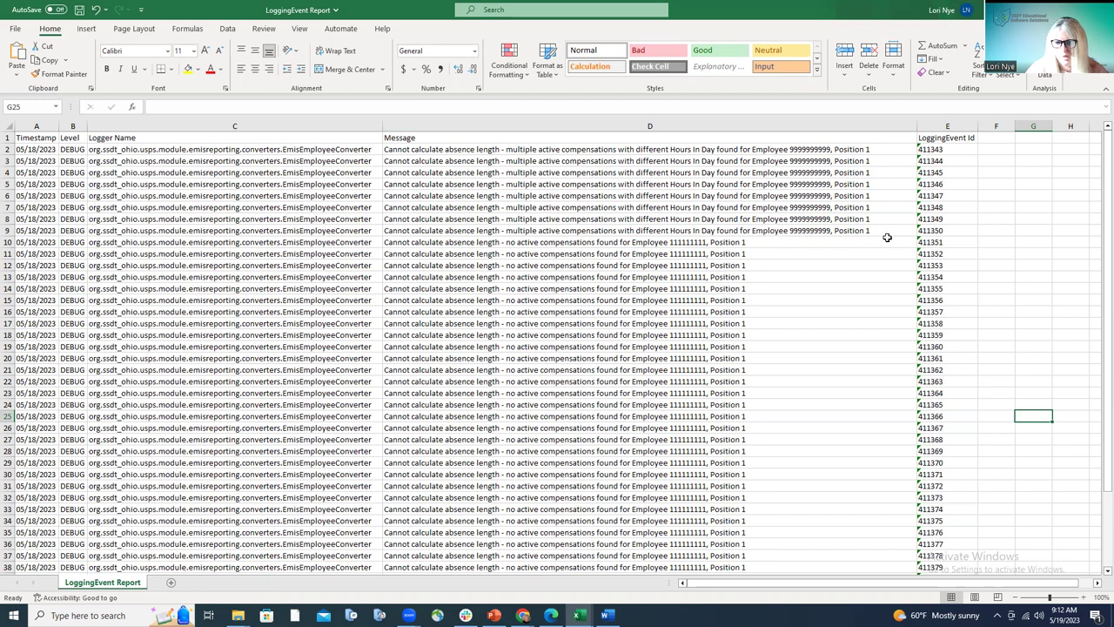
left_click_drag(1097, 161, 1097, 258)
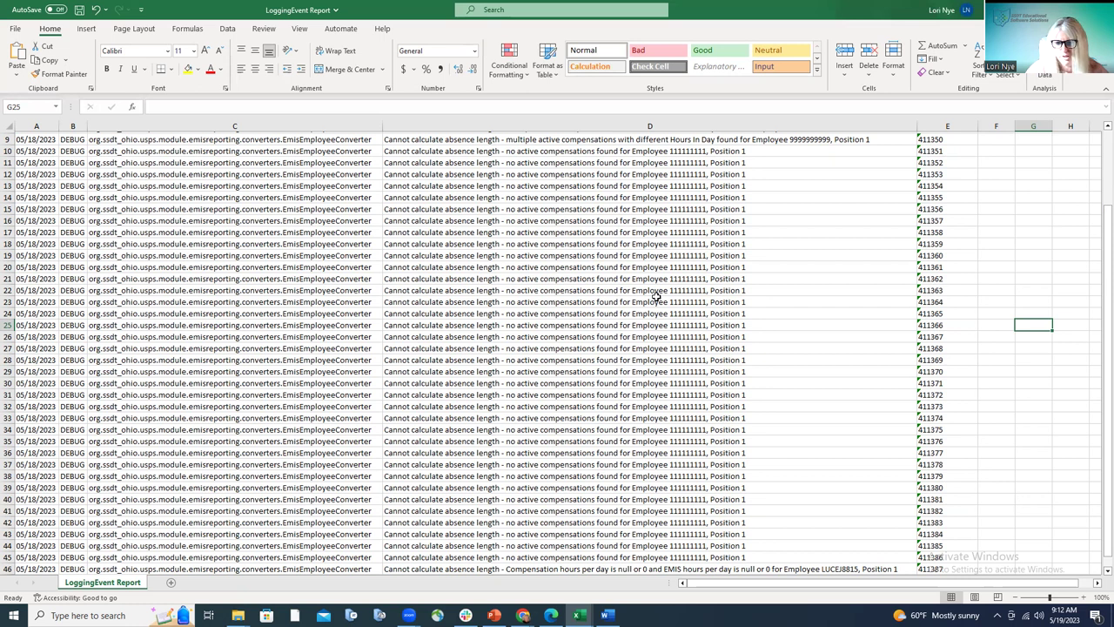
scroll(656, 296, "up", 3)
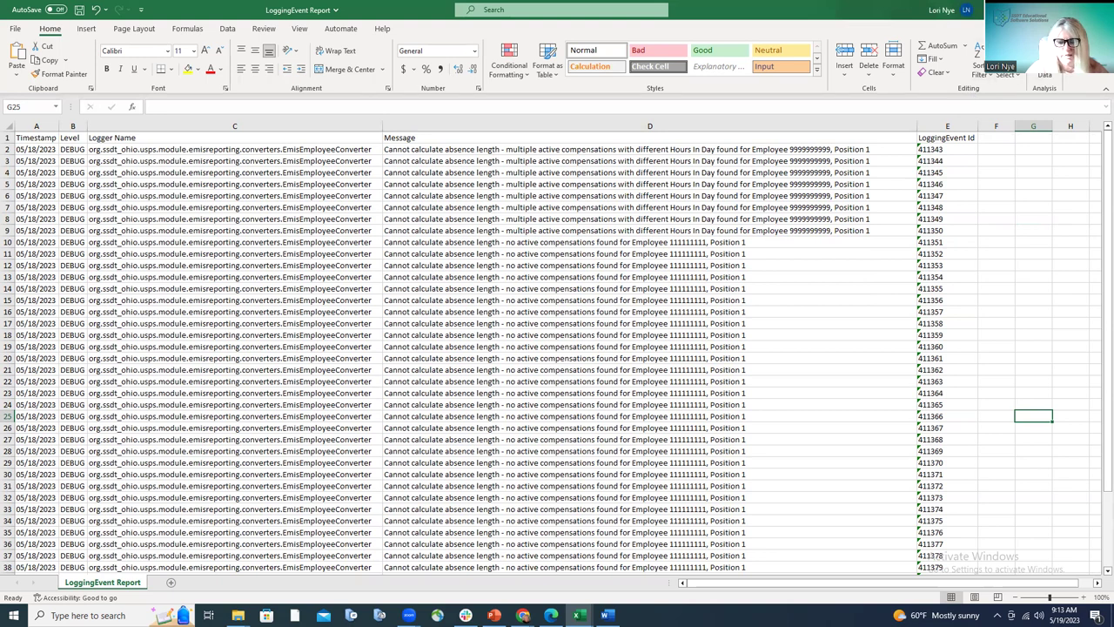
Leave the Excel workbook and switch to the EMIS Common Errors FWF slide show in PowerPoint
key("alt+Tab")
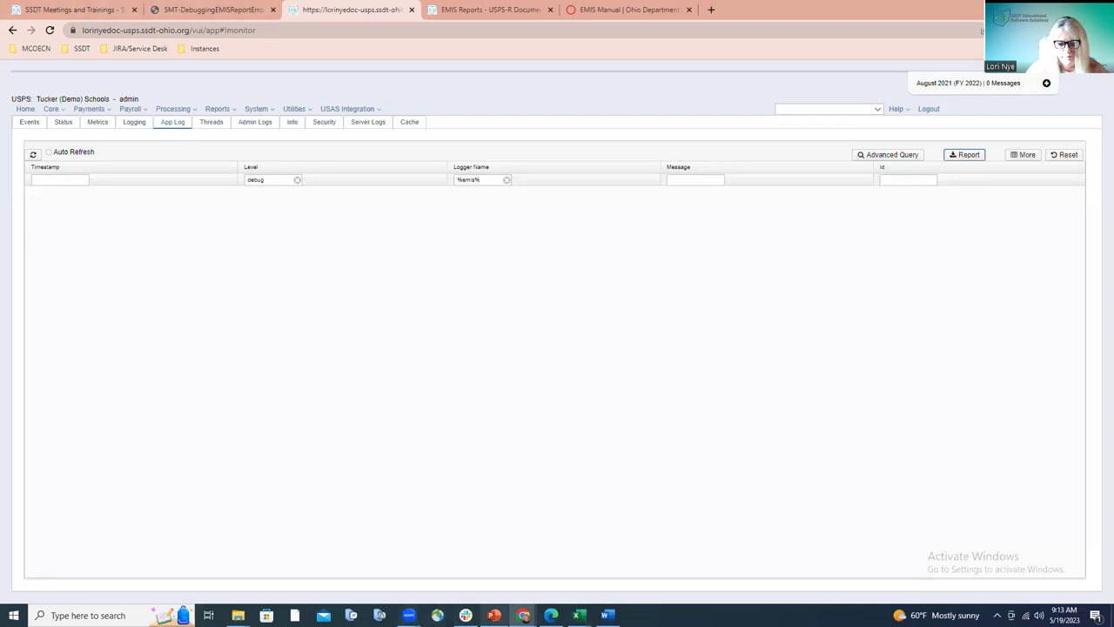
mouse_move(494, 615)
left_click(490, 548)
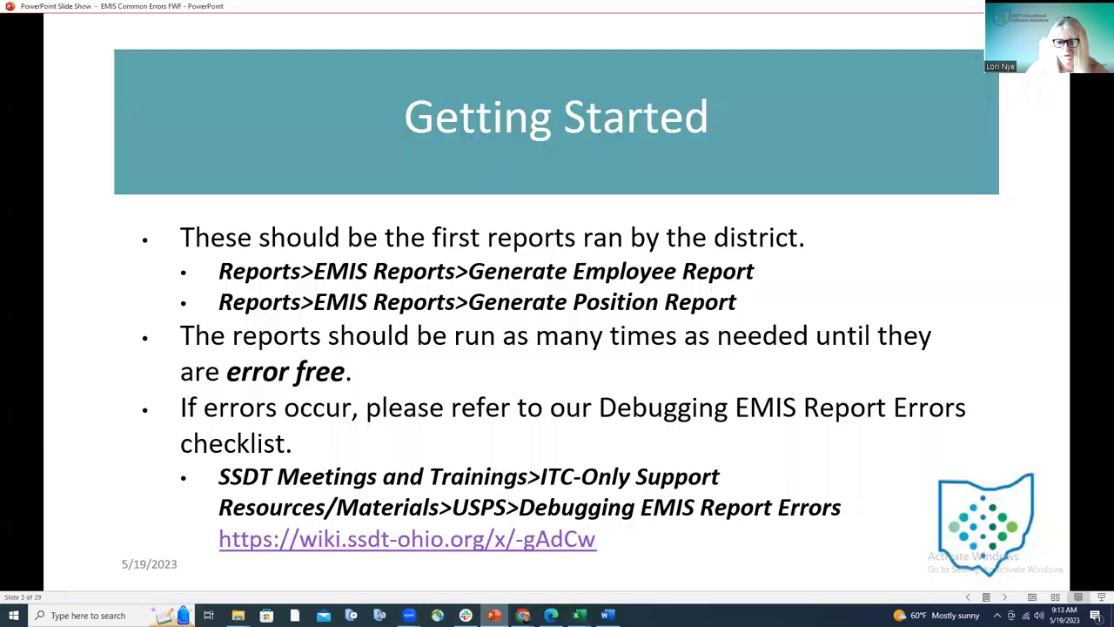
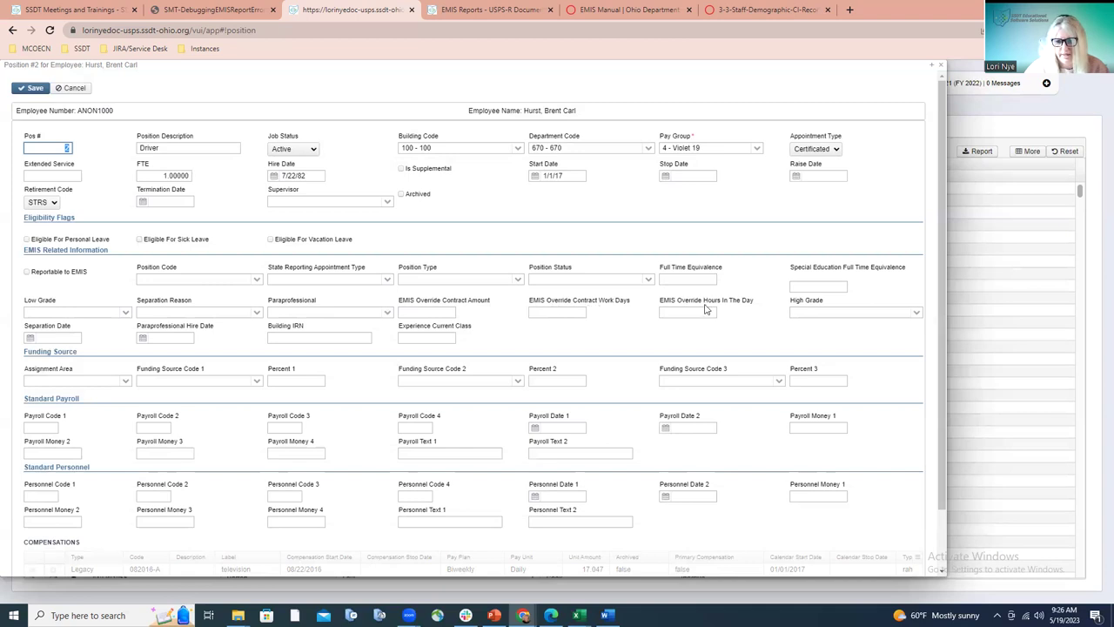
Close the Driver position record without saving and open the system's Custom Field Definition list
left_click(628, 116)
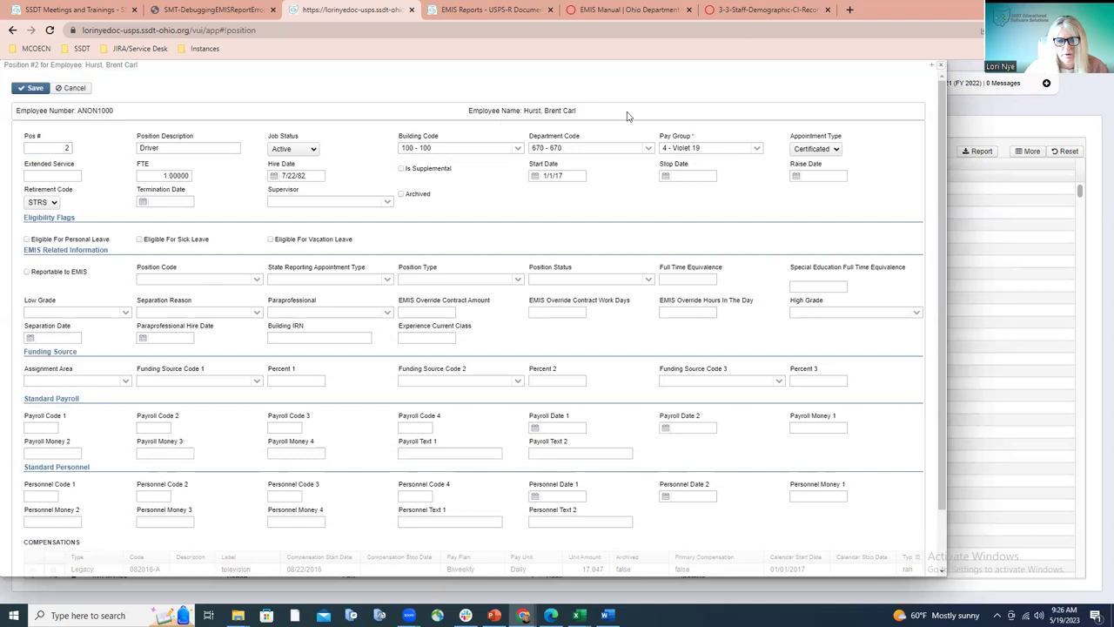
key("Escape")
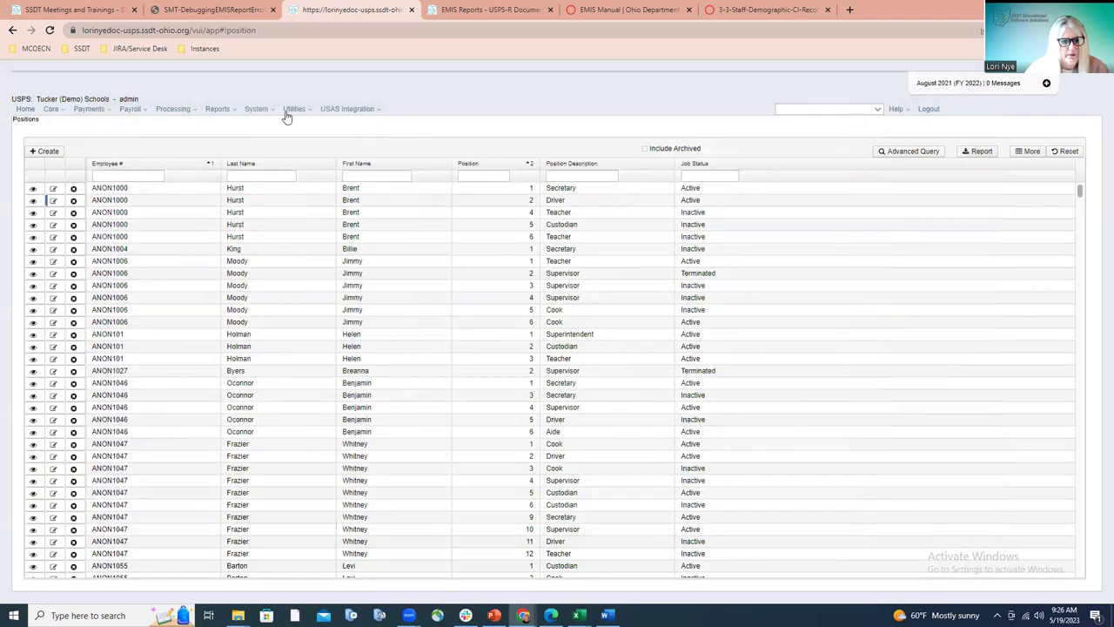
left_click(288, 115)
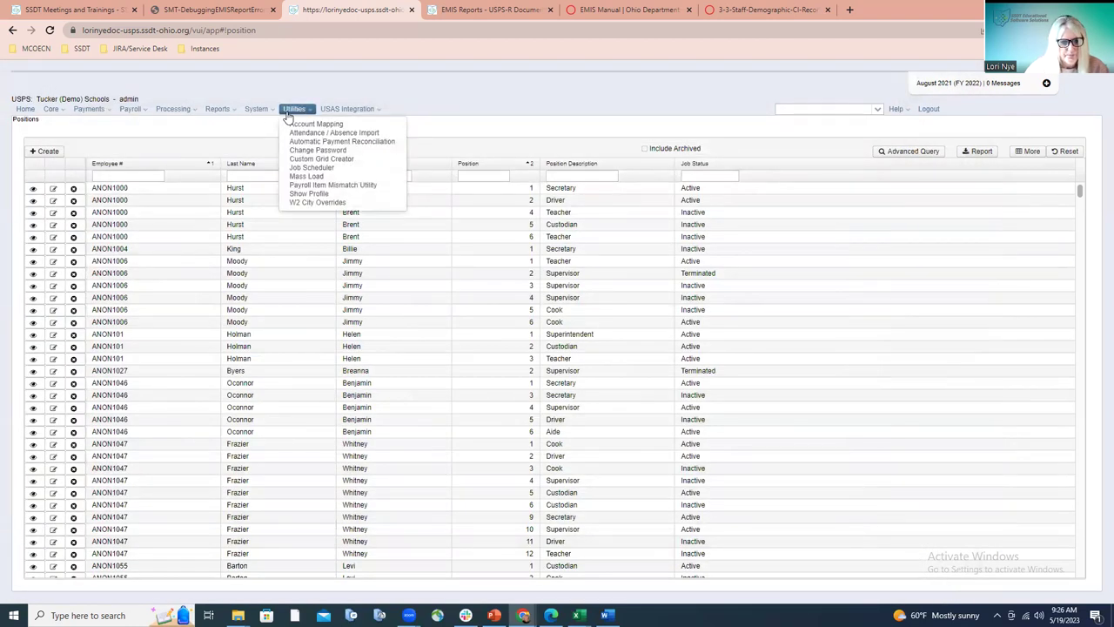
left_click(264, 113)
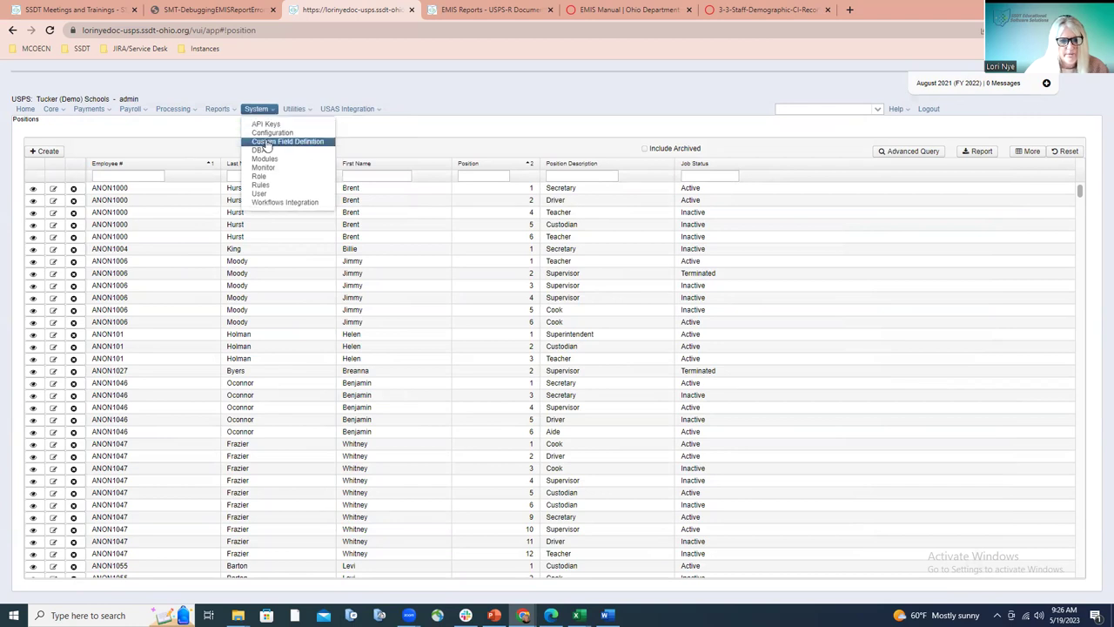
left_click(283, 141)
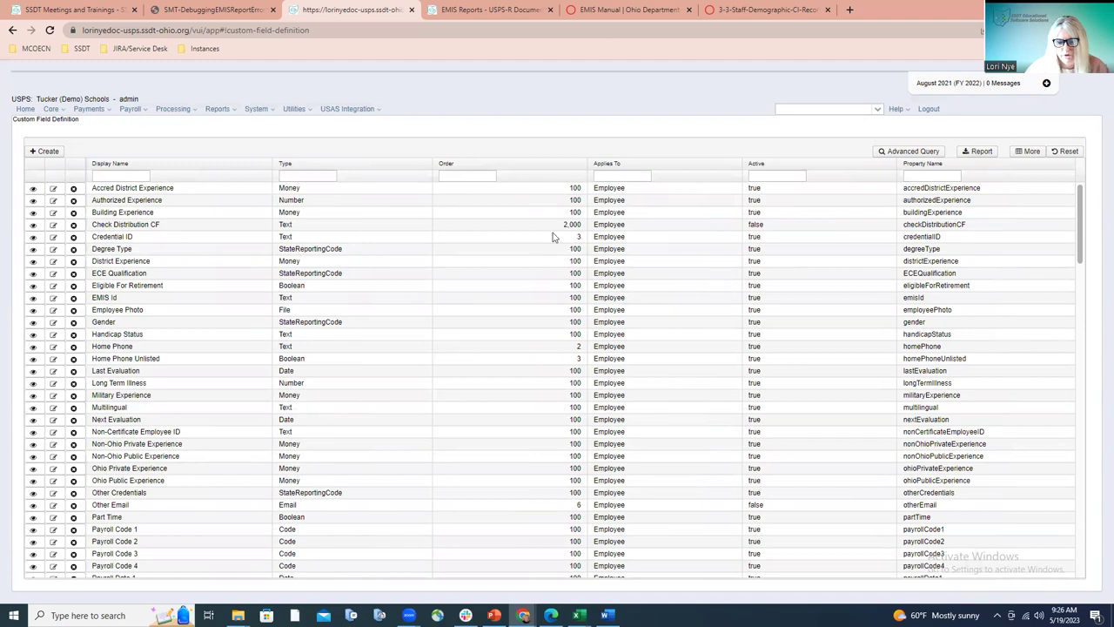
Open the Position custom field definition EMIS Override Contract Amount to check its display name, and close it without changes
left_click_drag(1079, 203, 1082, 424)
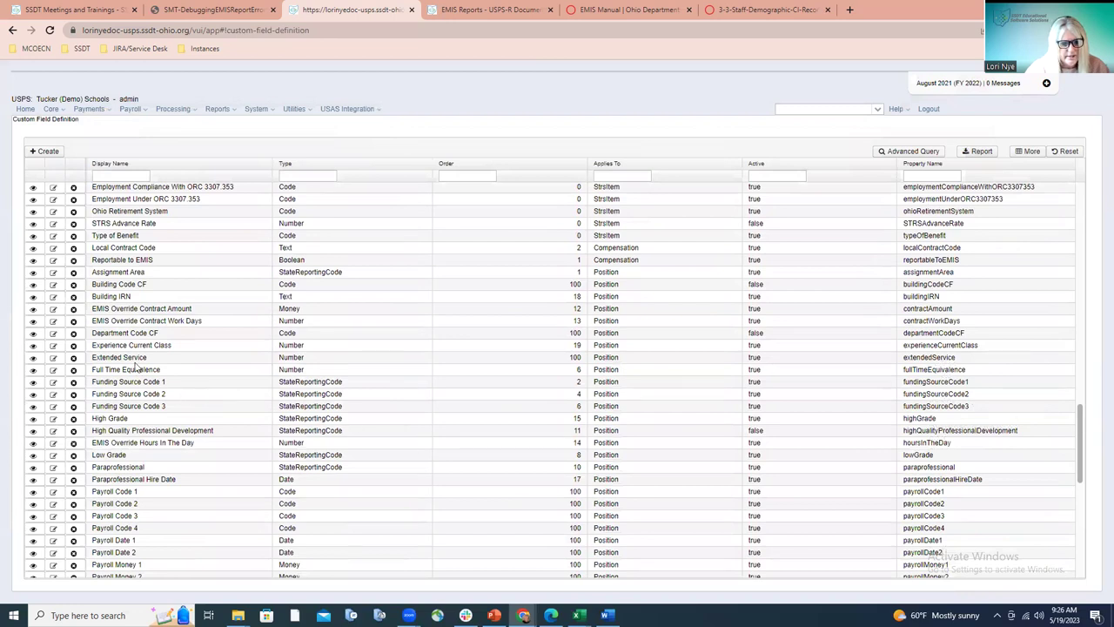
left_click(53, 309)
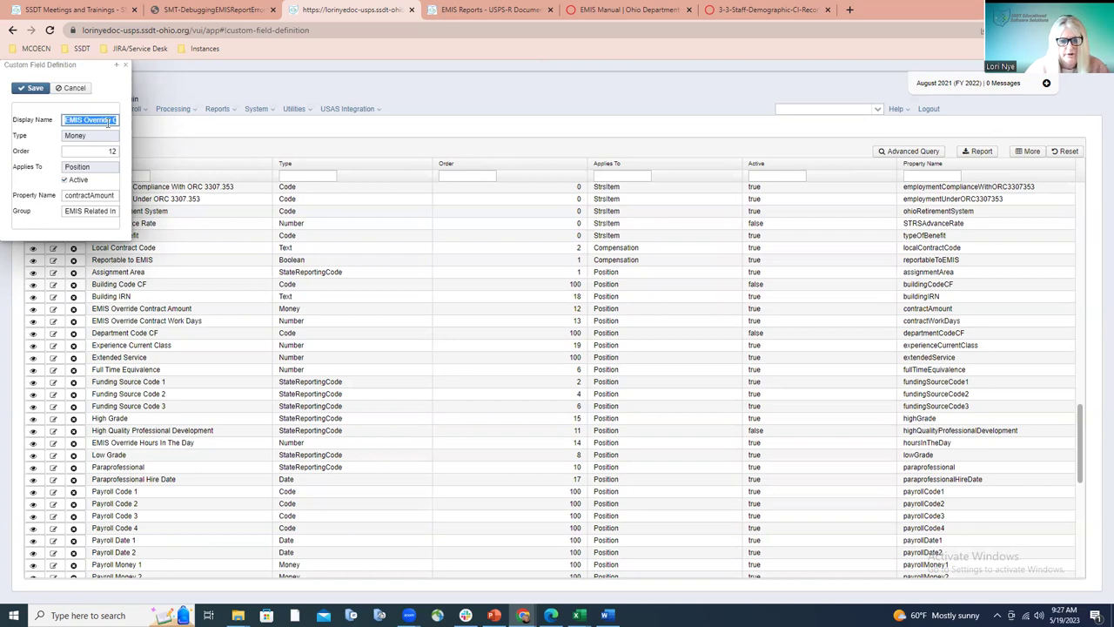
left_click(125, 66)
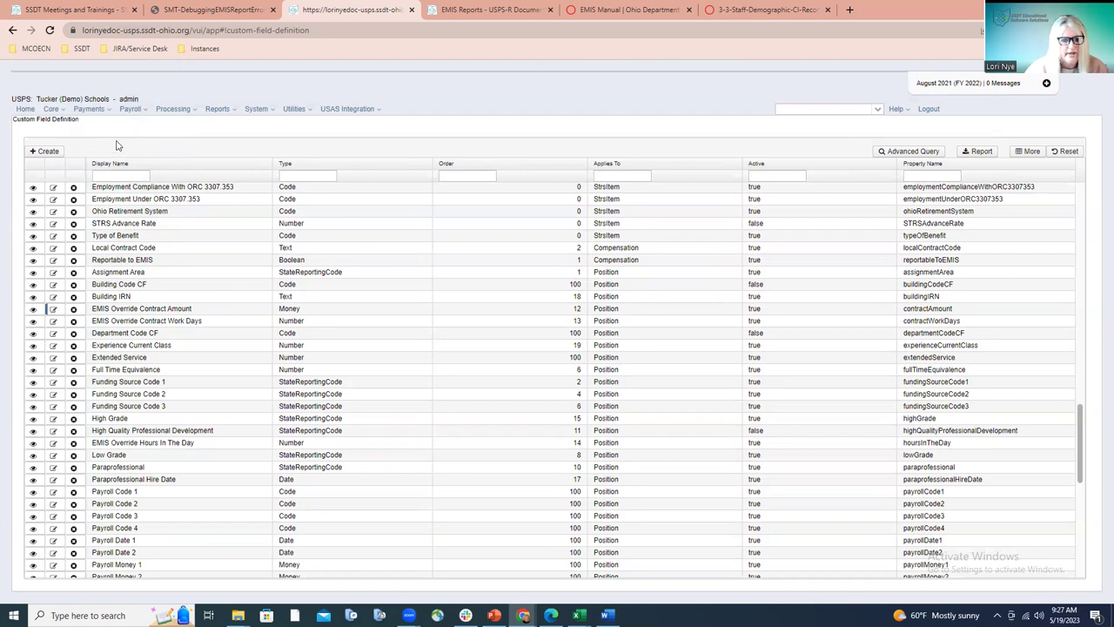
Review the first employee's Driver position from the Positions list, close it unchanged and switch to the PowerPoint slide show
left_click(50, 109)
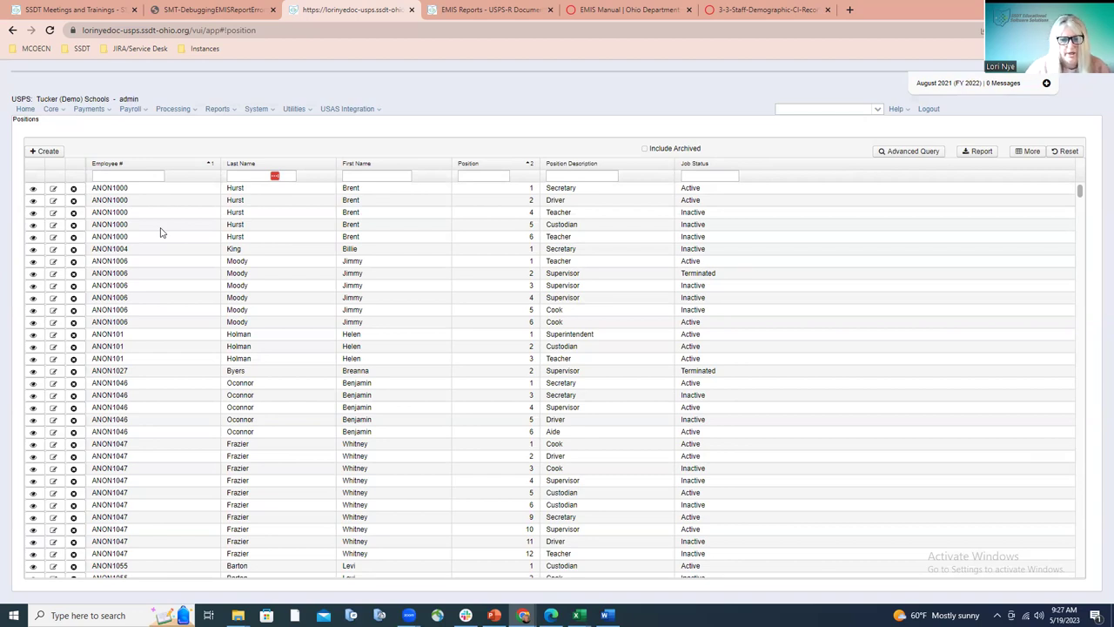
left_click(54, 201)
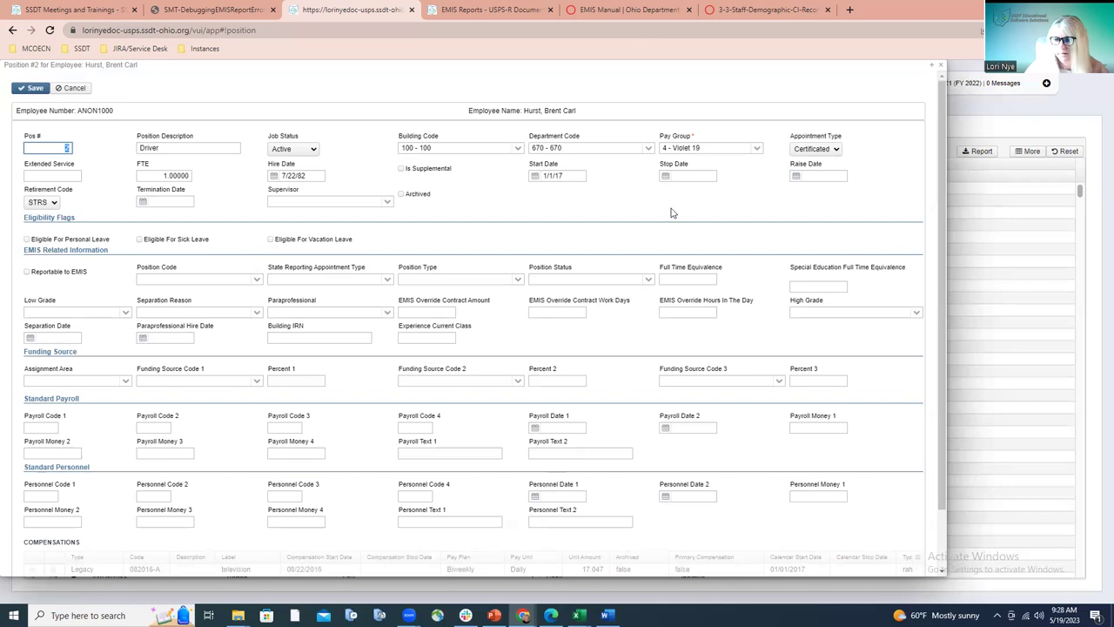
left_click(939, 67)
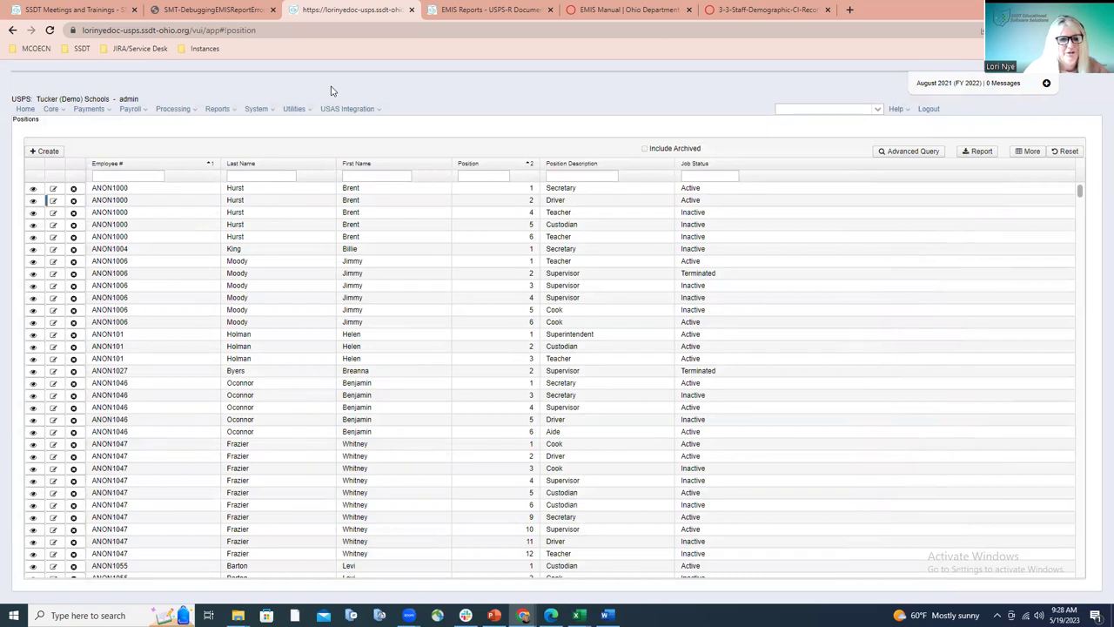
left_click(494, 616)
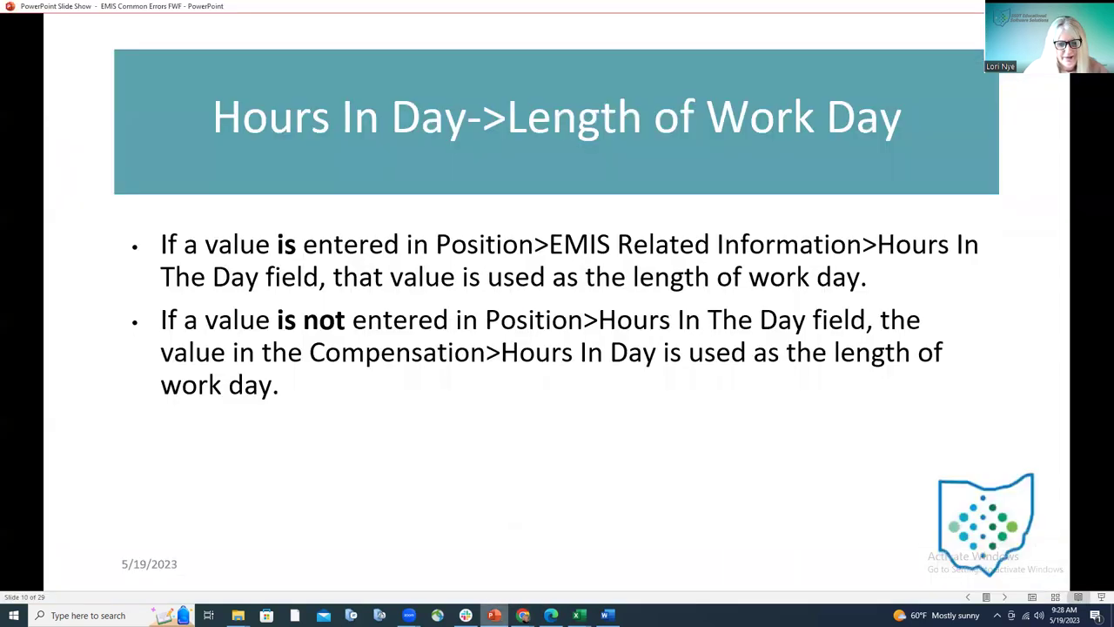